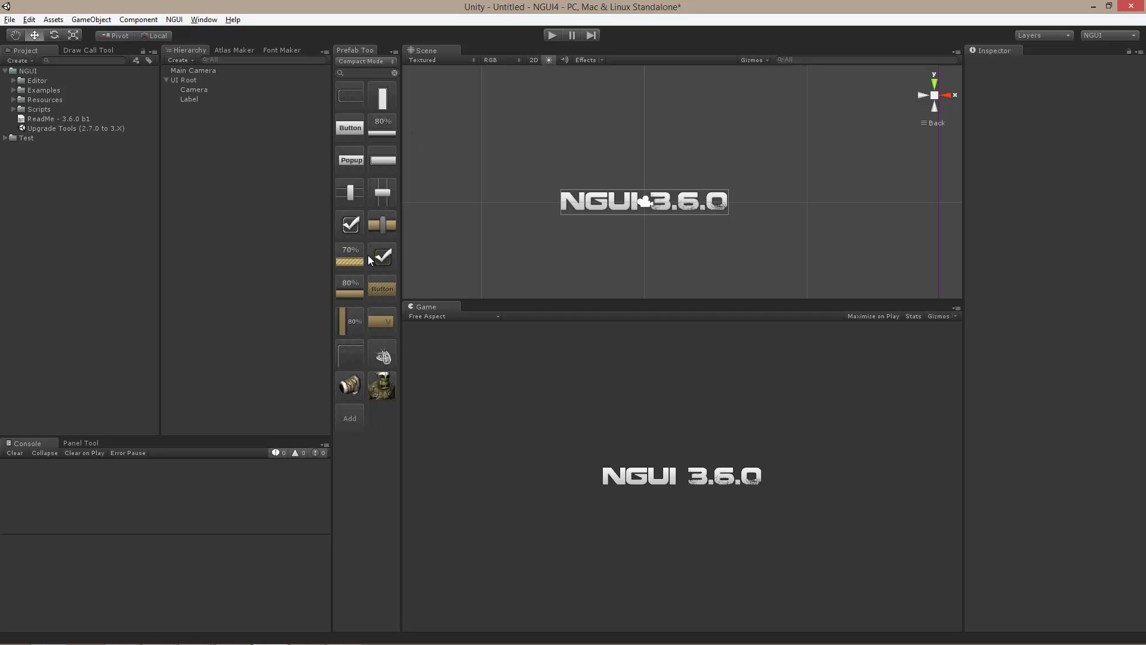
Step: Add a colored checkbox, a colored slider and a simple checkbox to the scene
{"action": "mouse_move", "coordinate": [405, 238]}
{"action": "left_mouse_down"}
{"action": "mouse_move", "coordinate": [457, 242]}
{"action": "mouse_move", "coordinate": [402, 244]}
{"action": "left_mouse_up"}
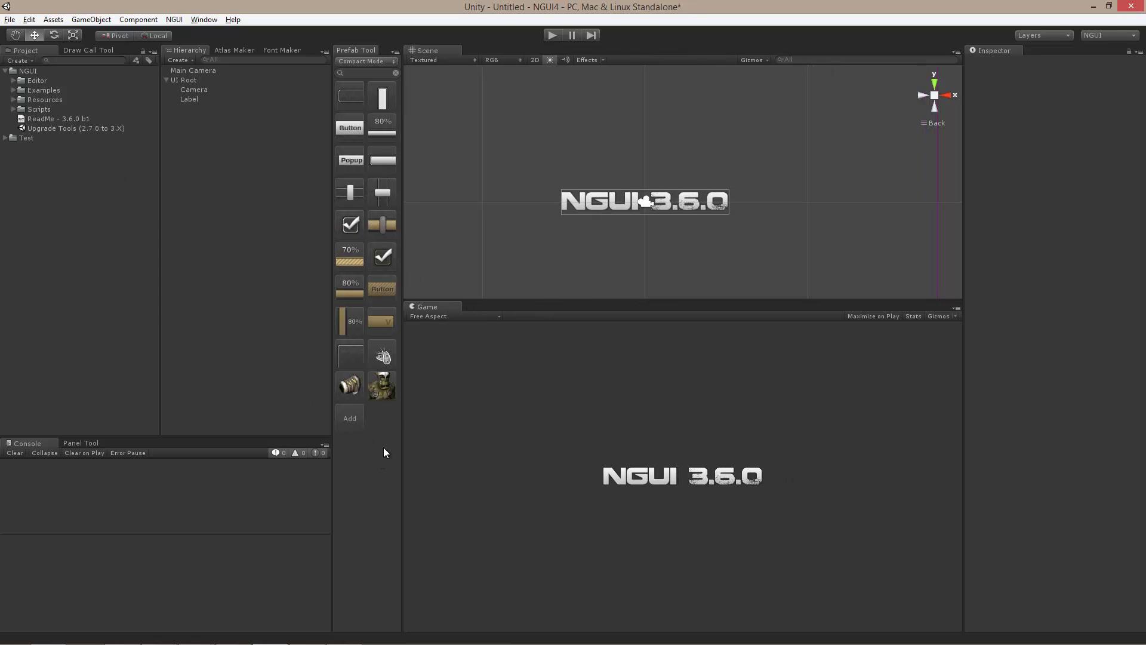
{"action": "left_click_drag", "start_coordinate": [383, 257], "coordinate": [482, 146]}
{"action": "left_click_drag", "start_coordinate": [381, 225], "coordinate": [664, 123]}
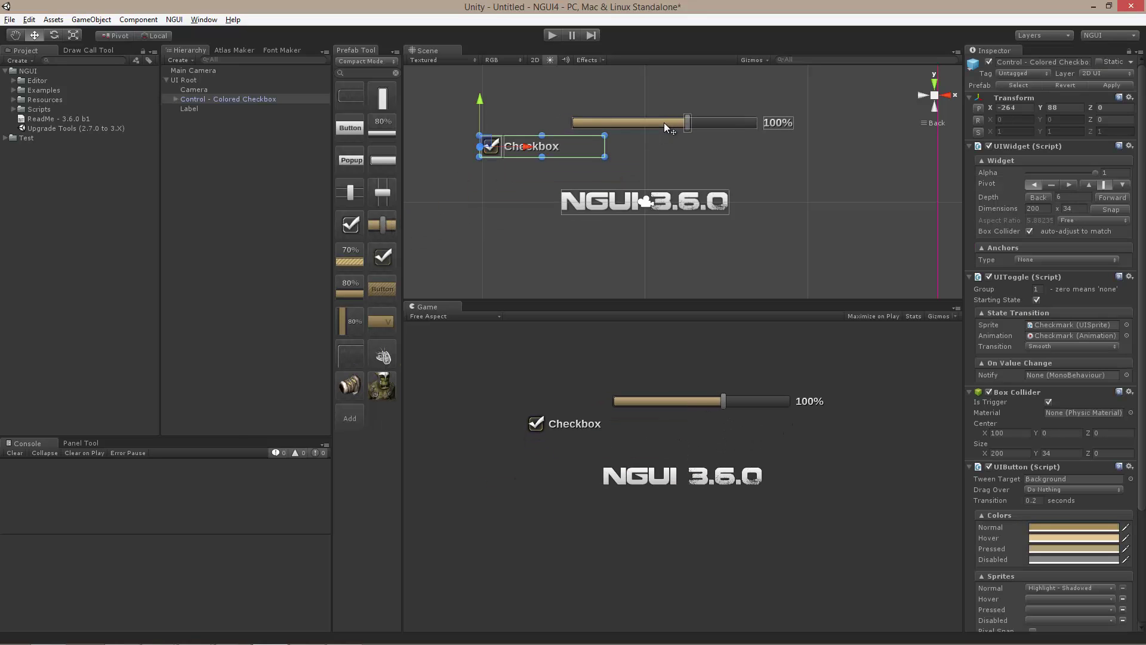
{"action": "left_click_drag", "start_coordinate": [352, 236], "coordinate": [451, 200]}
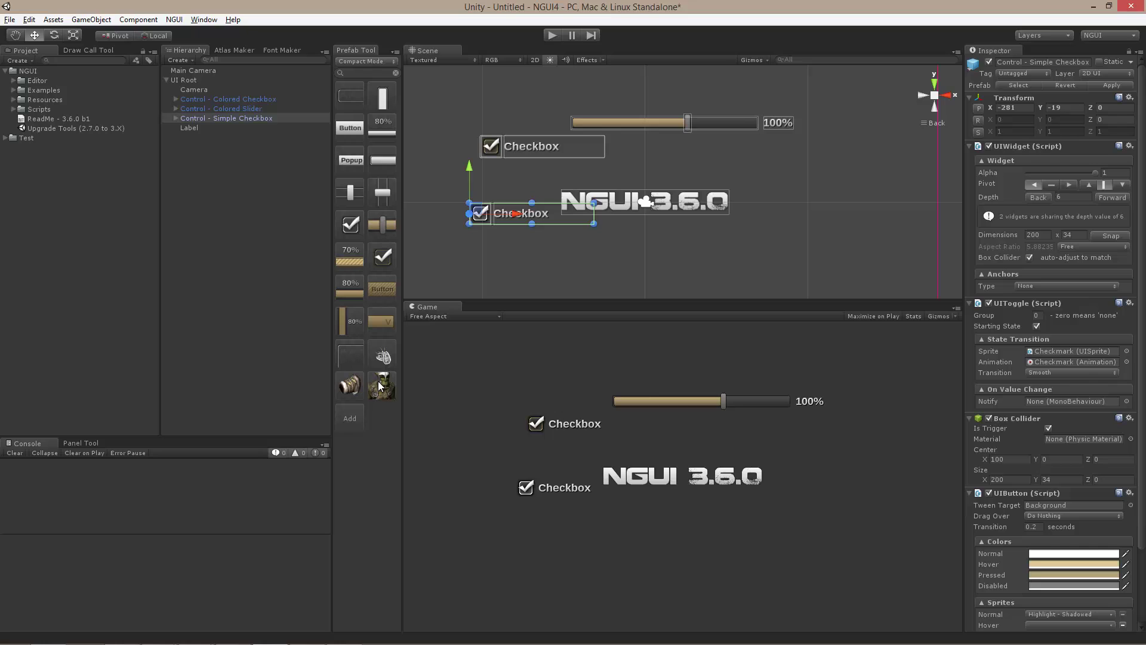
Step: Place the orc shoulders, bracers and Orc model, frame the Orc, and add another bracer
{"action": "left_click_drag", "start_coordinate": [386, 358], "coordinate": [525, 262]}
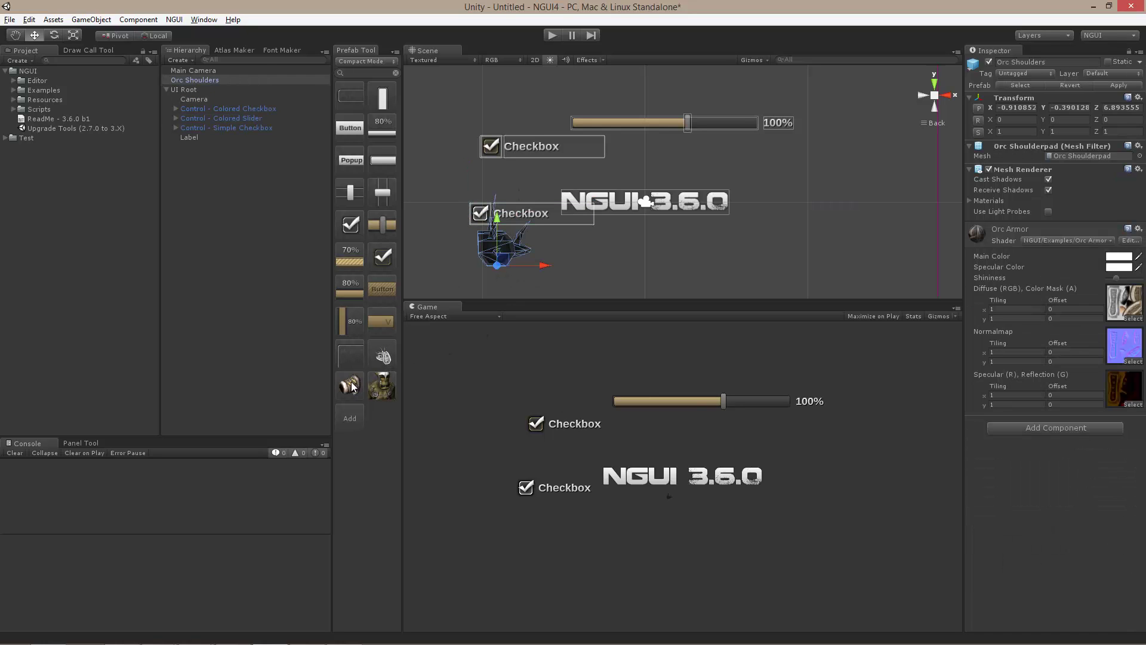
{"action": "left_click_drag", "start_coordinate": [352, 387], "coordinate": [629, 178]}
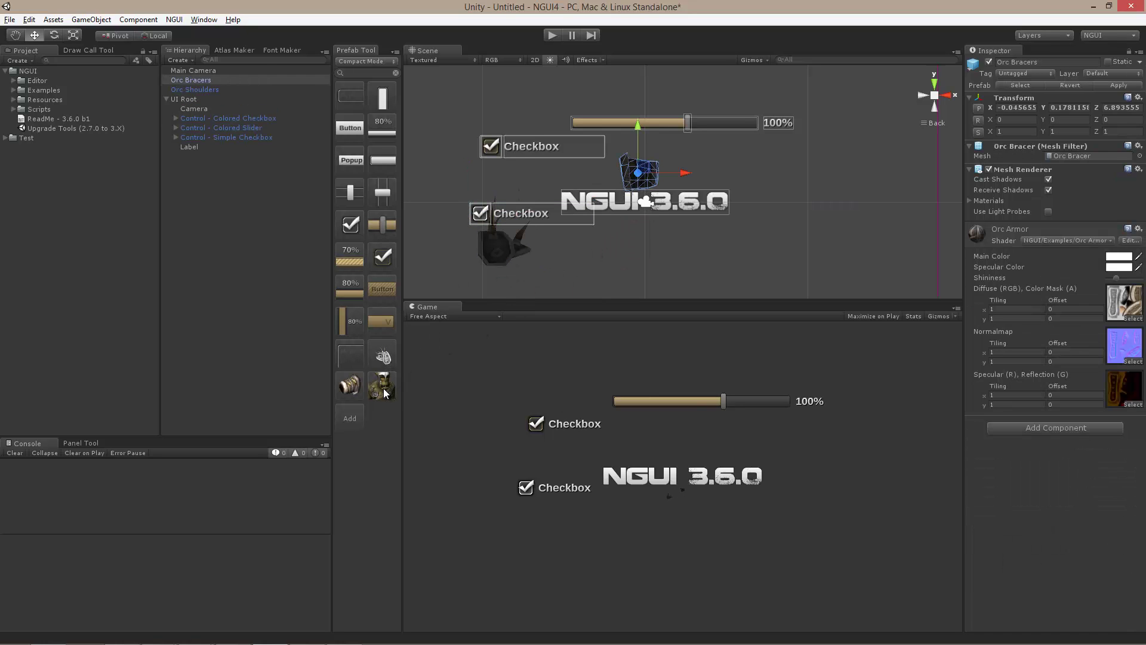
{"action": "left_click_drag", "start_coordinate": [385, 391], "coordinate": [690, 298]}
{"action": "key", "text": "f"}
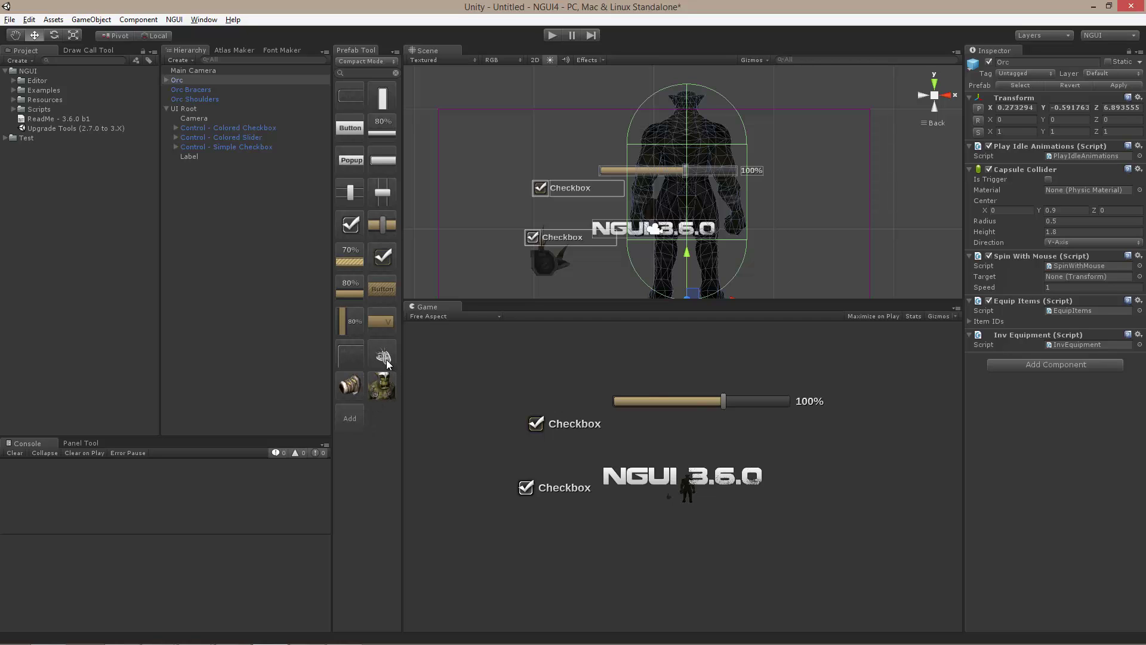
{"action": "left_click_drag", "start_coordinate": [357, 385], "coordinate": [478, 204]}
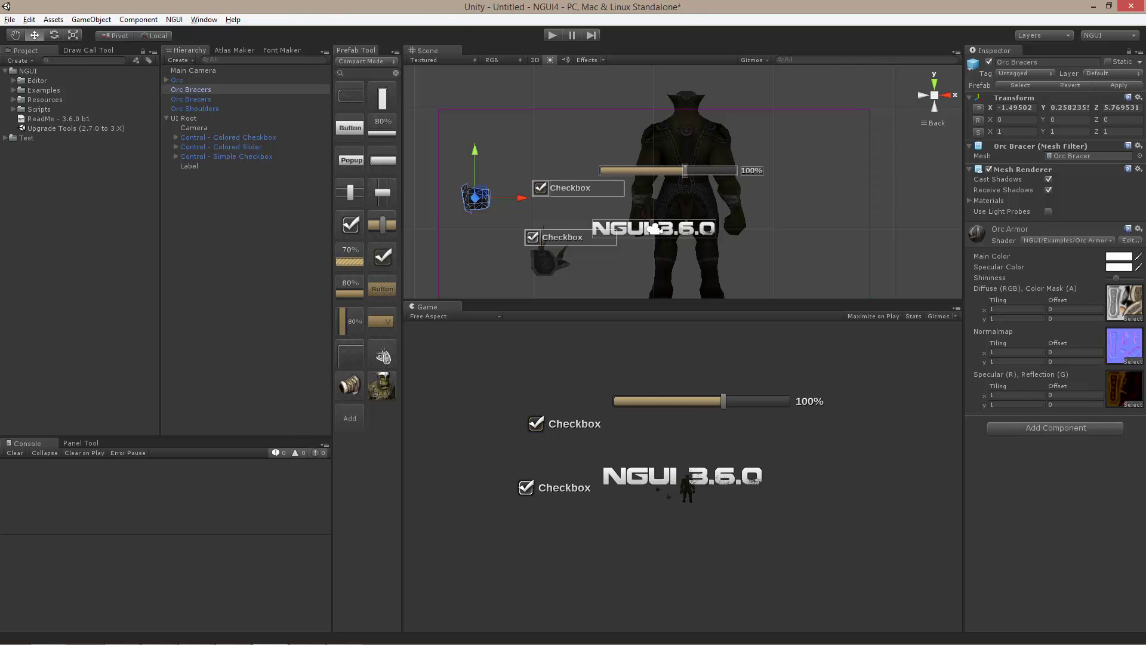
Step: Start a new scene without saving the old one
{"action": "left_click", "coordinate": [10, 19]}
{"action": "left_click", "coordinate": [24, 33]}
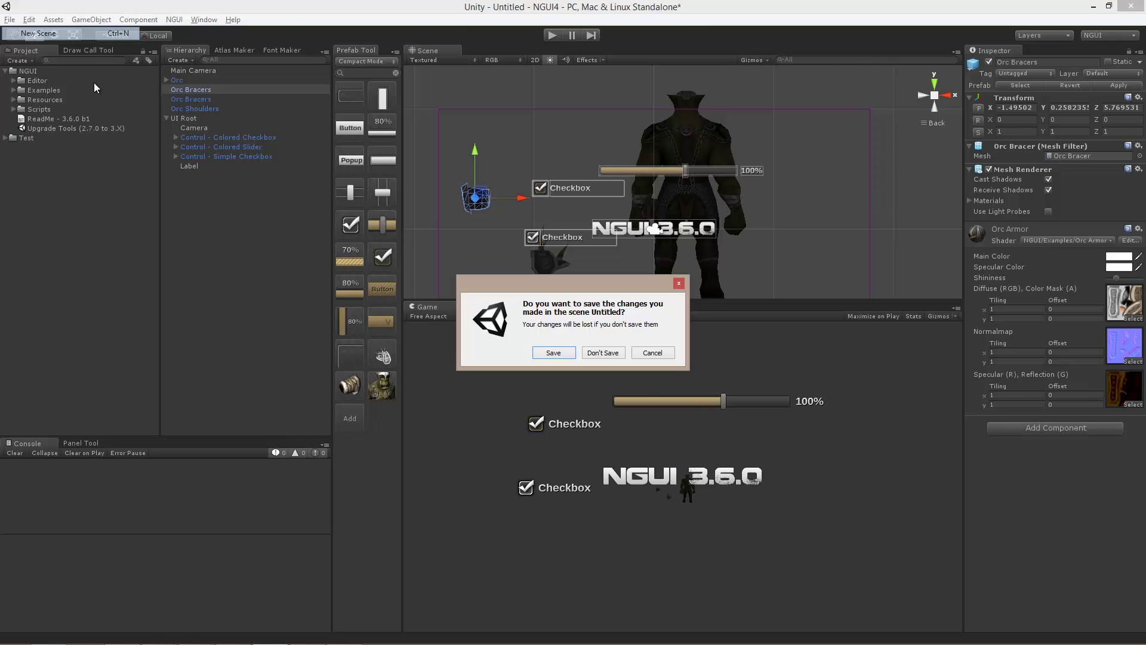
{"action": "left_click", "coordinate": [604, 352]}
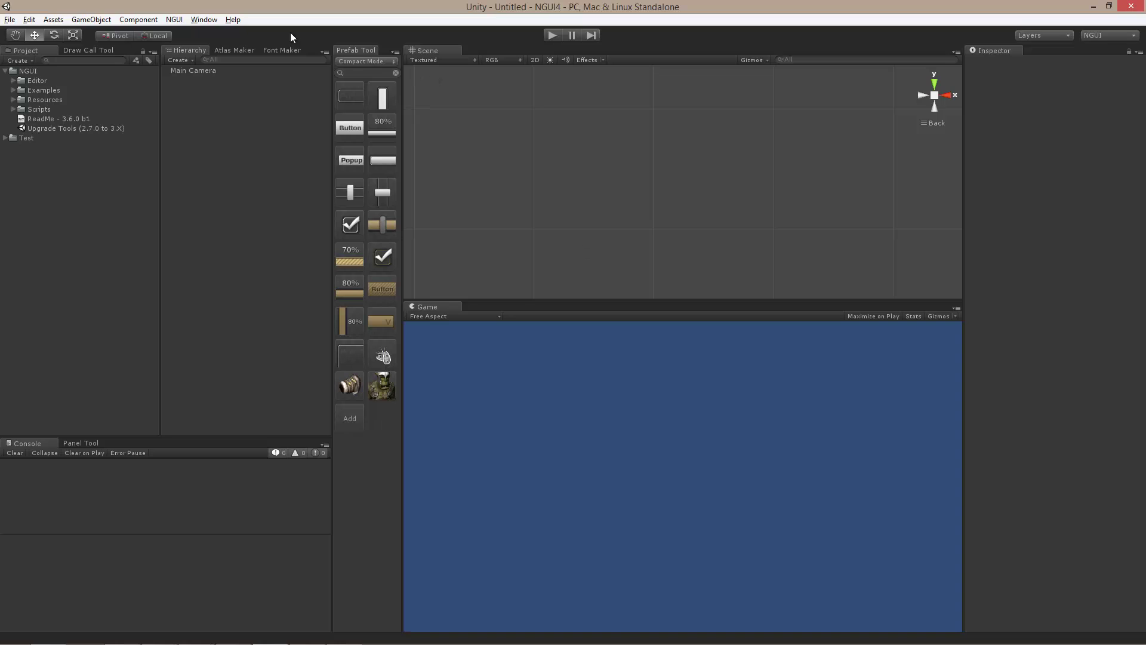
Step: Create a Directional Light and a Cube in the new scene
{"action": "left_click", "coordinate": [90, 19]}
{"action": "mouse_move", "coordinate": [107, 48]}
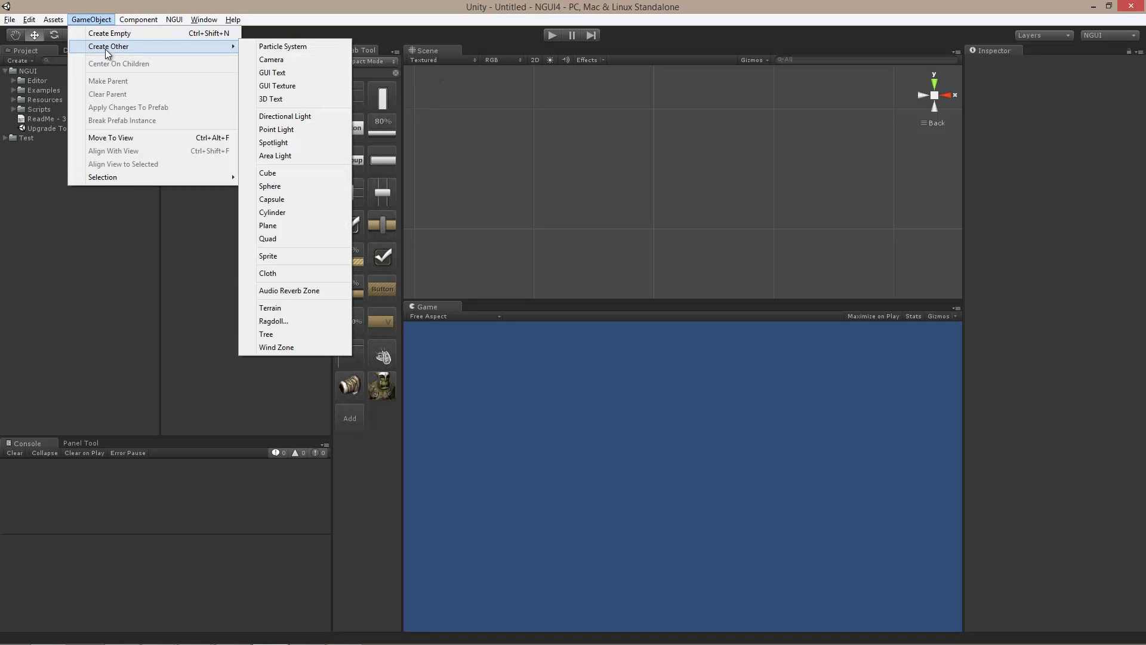
{"action": "left_click", "coordinate": [302, 116]}
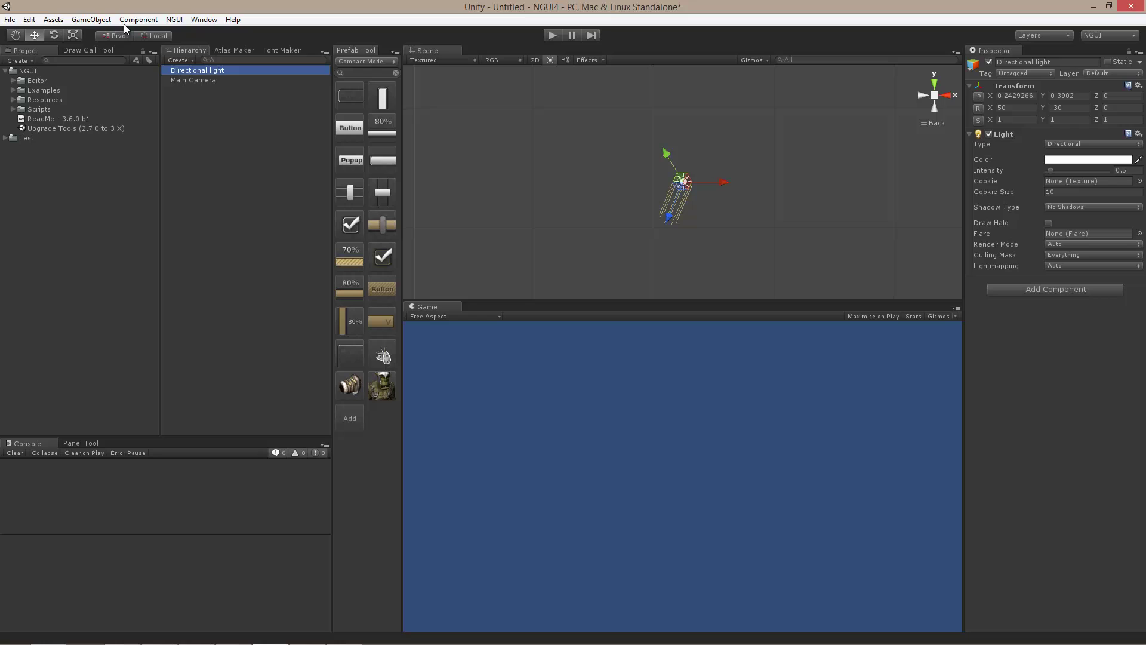
{"action": "left_click", "coordinate": [91, 20]}
{"action": "mouse_move", "coordinate": [117, 52]}
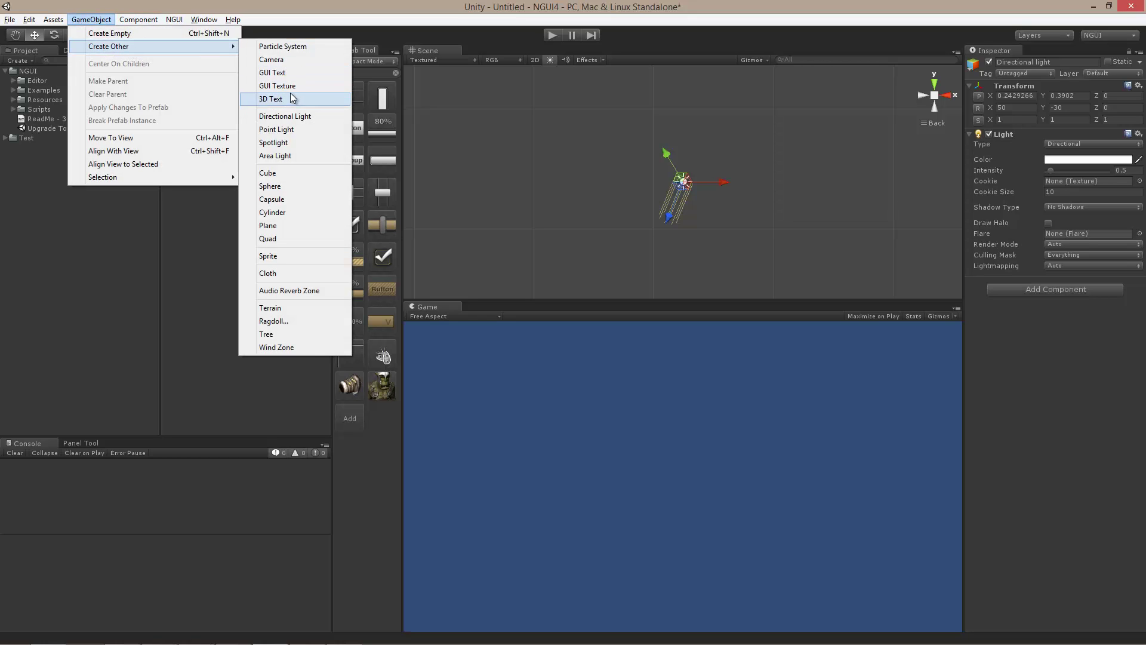
{"action": "left_click", "coordinate": [280, 175]}
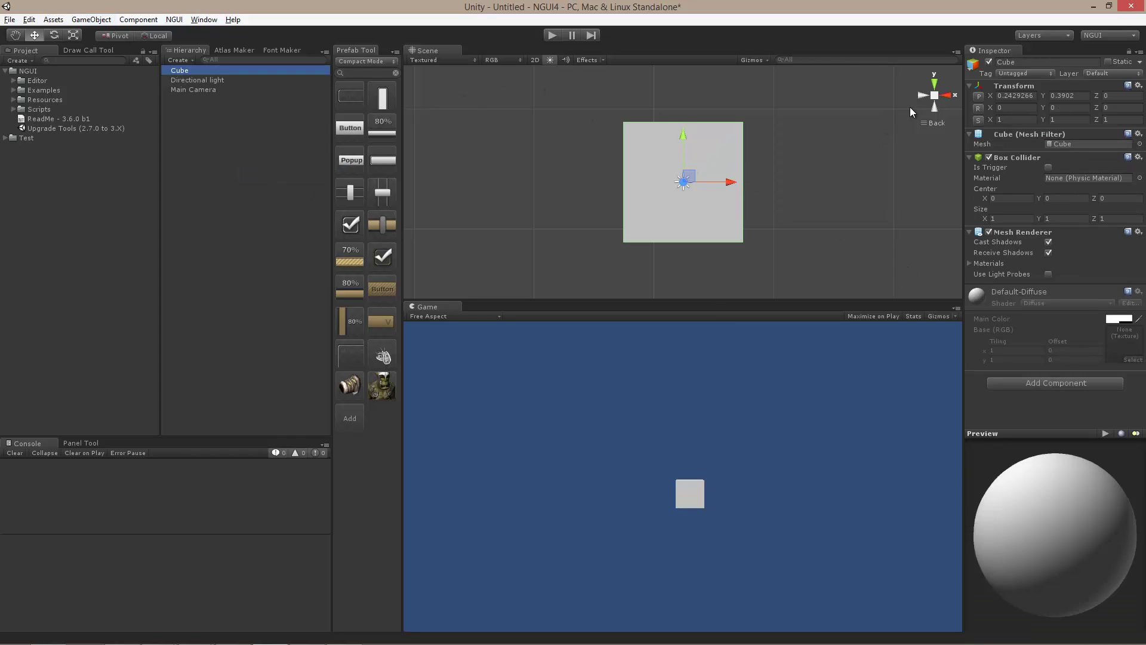
Step: Orbit the Scene view to see the cube in perspective and select it
{"action": "left_click", "coordinate": [935, 95]}
{"action": "left_click", "coordinate": [683, 181]}
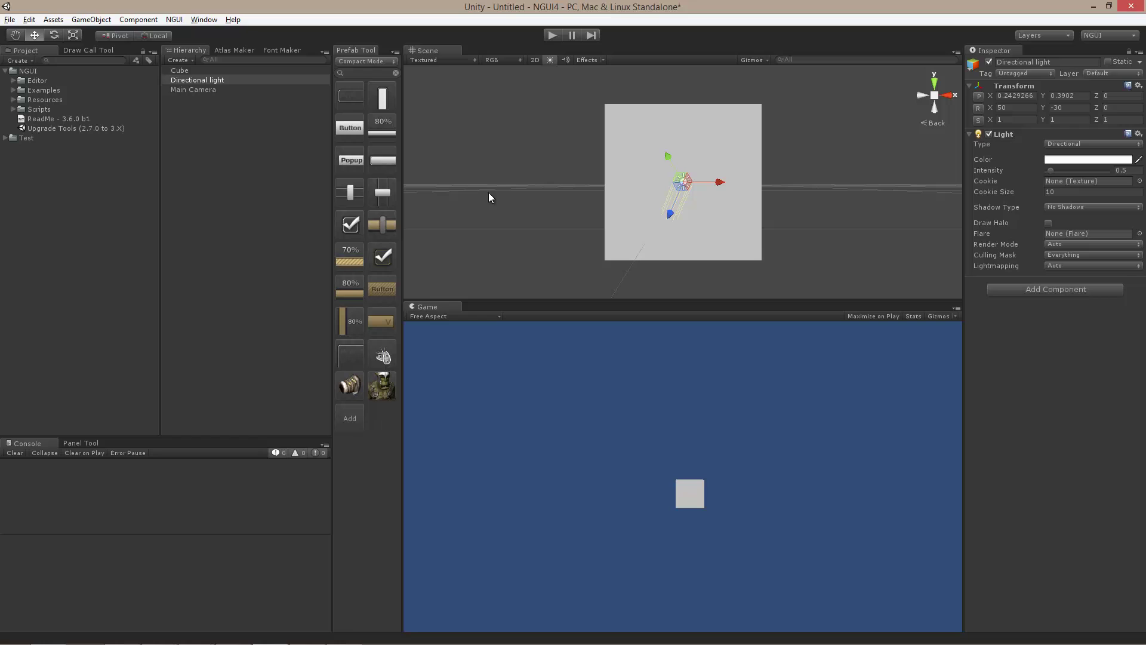
{"action": "left_click_drag", "start_coordinate": [502, 184], "coordinate": [708, 217], "text": "alt"}
{"action": "left_click", "coordinate": [717, 227]}
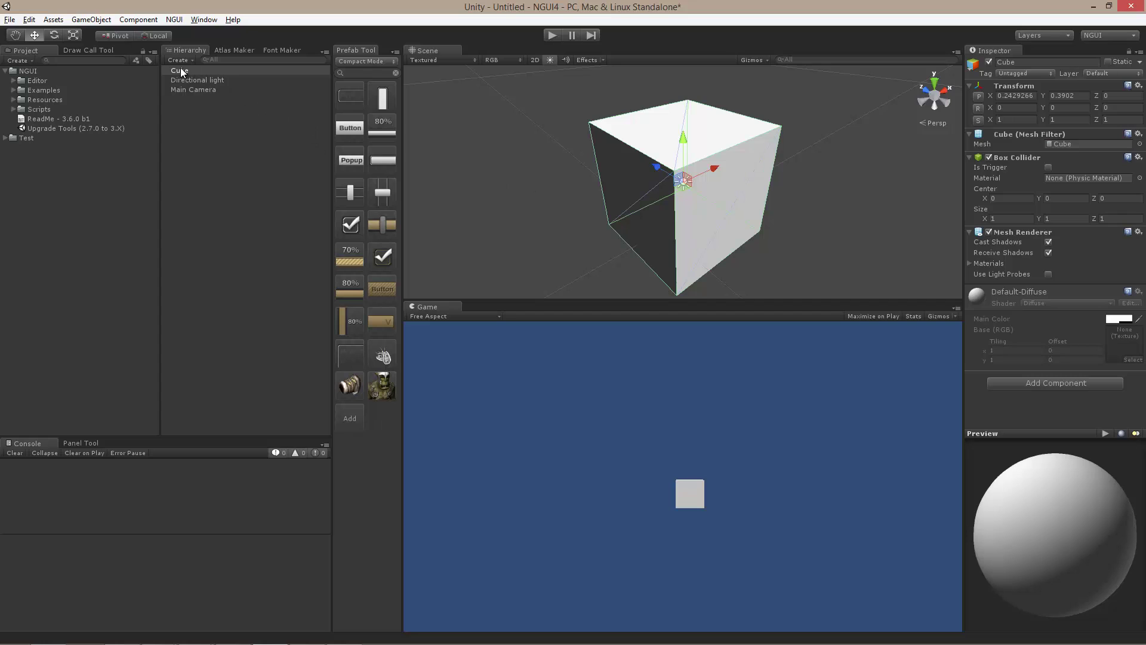
Step: Drag the Cube into the Prefab Toolbar and save it as New Prefab in Assets
{"action": "left_click_drag", "start_coordinate": [180, 72], "coordinate": [363, 483]}
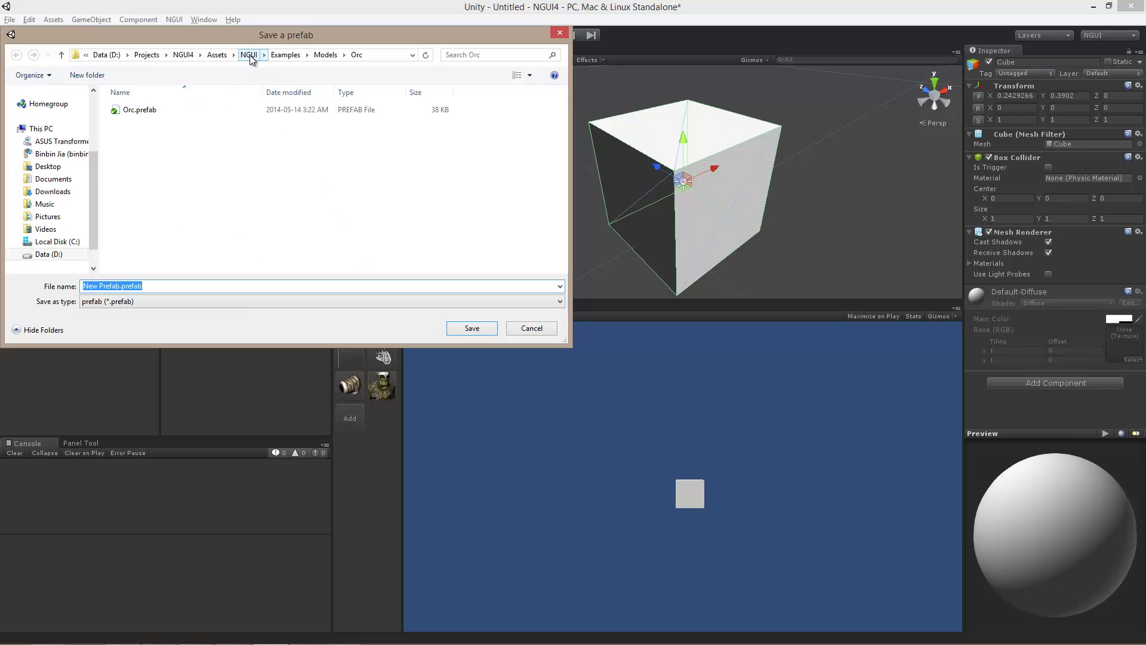
{"action": "left_click", "coordinate": [216, 55]}
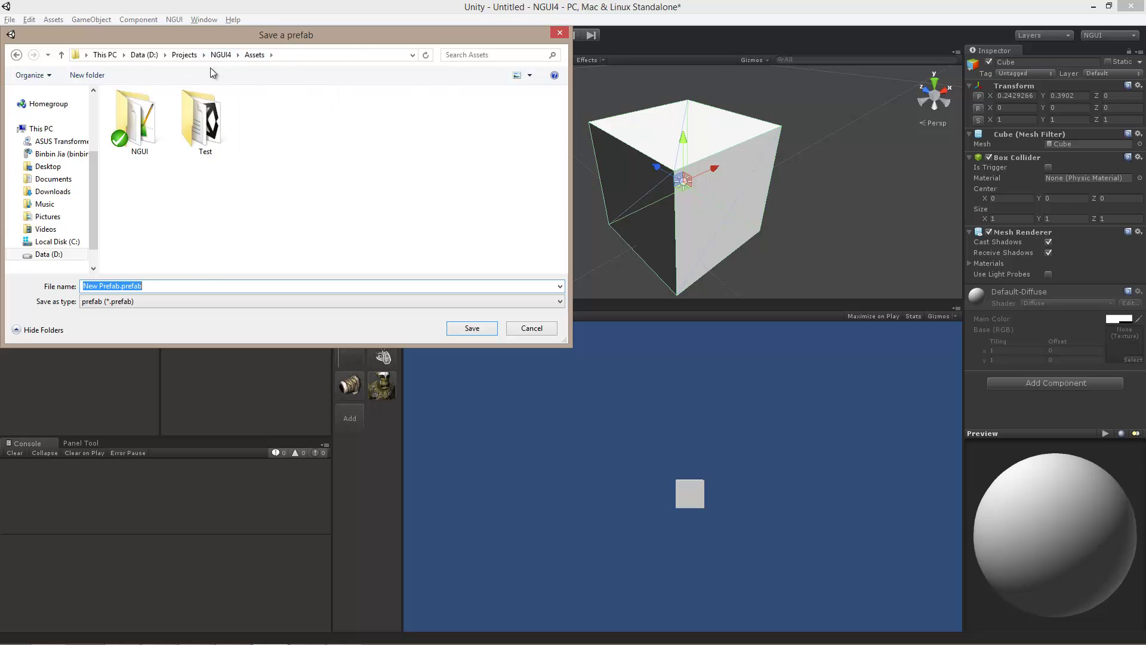
{"action": "left_click", "coordinate": [472, 329]}
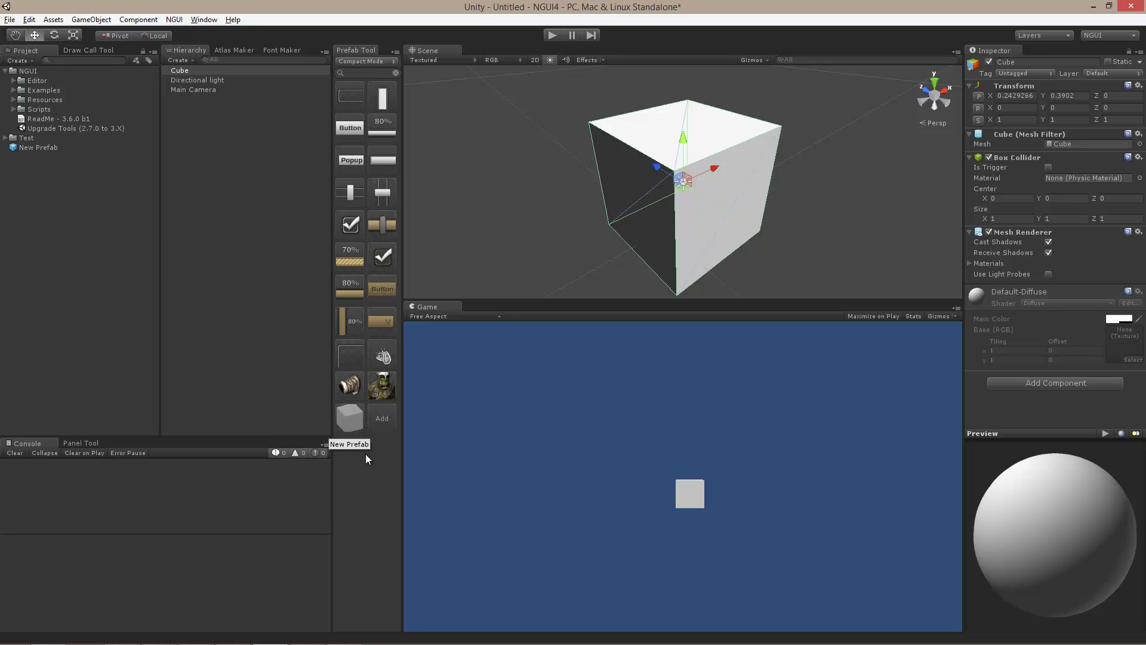
Step: Place three New Prefab cubes around the big cube, then delete the cube entry from the toolbar
{"action": "mouse_move", "coordinate": [356, 427]}
{"action": "left_mouse_down"}
{"action": "mouse_move", "coordinate": [367, 177]}
{"action": "mouse_move", "coordinate": [385, 96]}
{"action": "mouse_move", "coordinate": [352, 324]}
{"action": "mouse_move", "coordinate": [382, 256]}
{"action": "mouse_move", "coordinate": [347, 424]}
{"action": "left_mouse_up"}
{"action": "left_click_drag", "start_coordinate": [348, 421], "coordinate": [505, 209]}
{"action": "left_click_drag", "start_coordinate": [363, 425], "coordinate": [838, 197]}
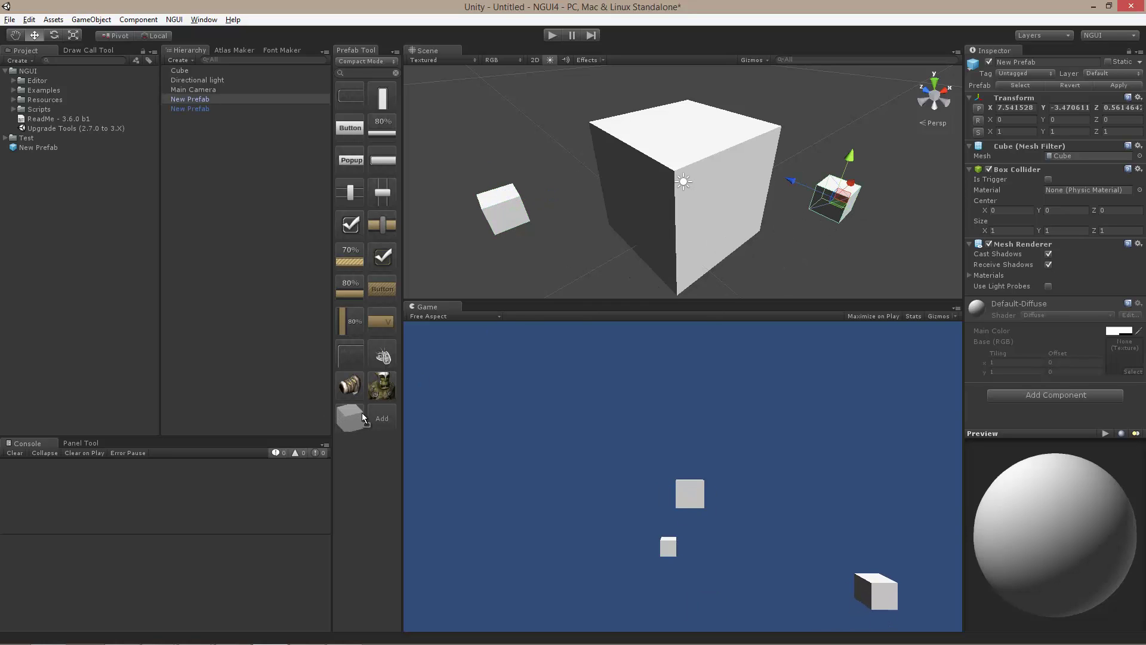
{"action": "left_click_drag", "start_coordinate": [361, 414], "coordinate": [586, 200]}
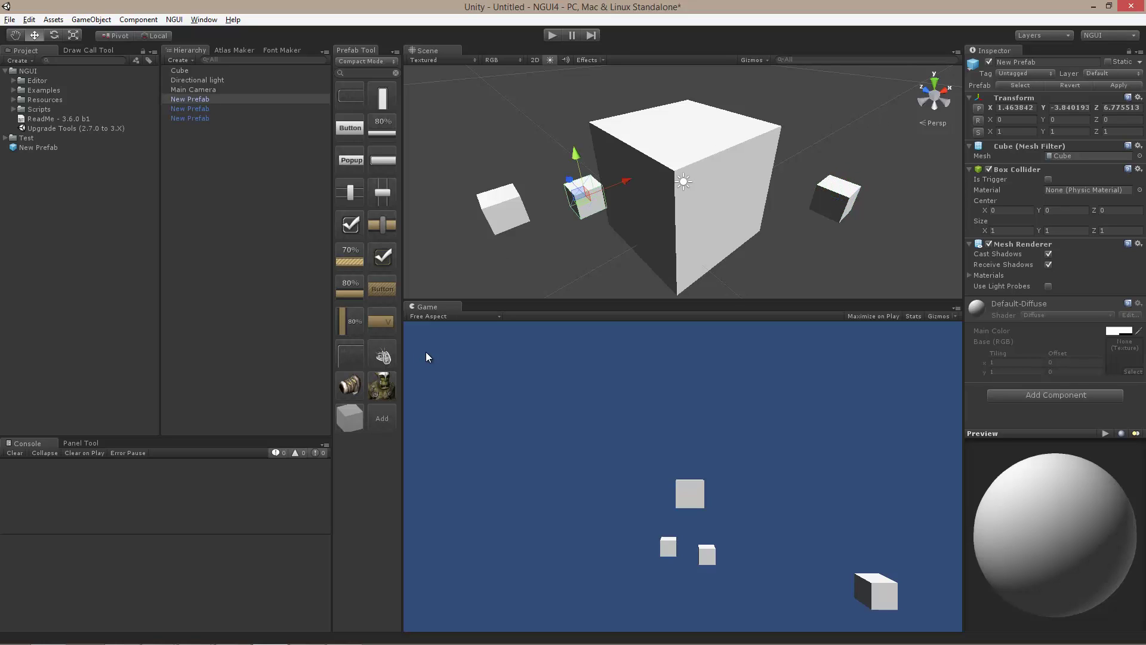
{"action": "right_click", "coordinate": [352, 418]}
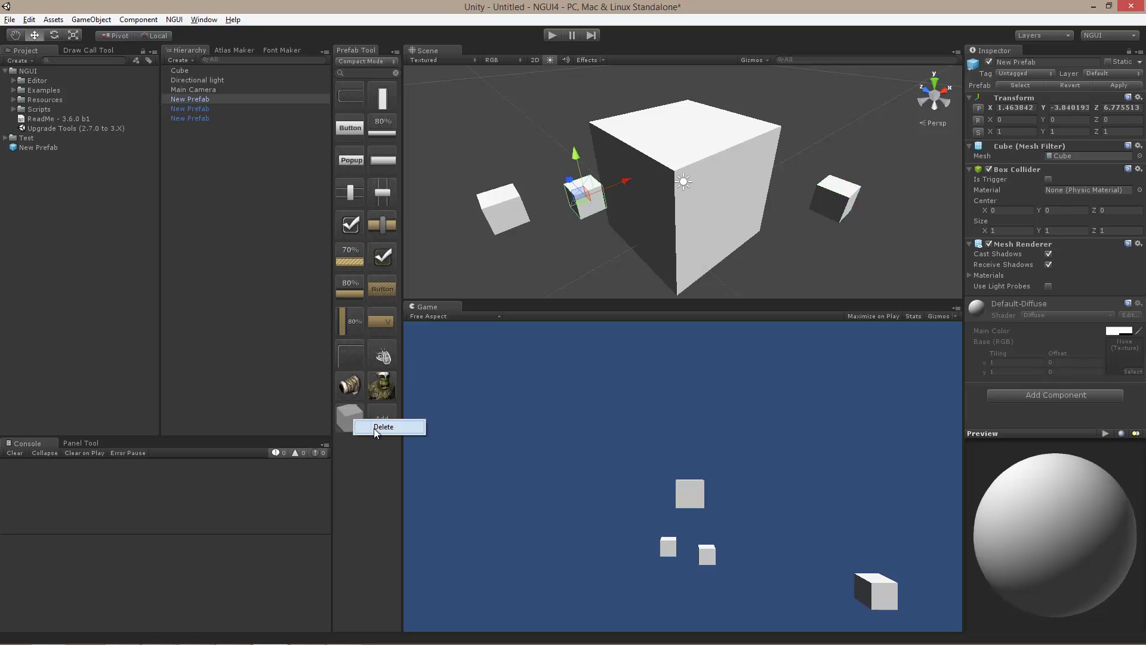
{"action": "left_click", "coordinate": [374, 428]}
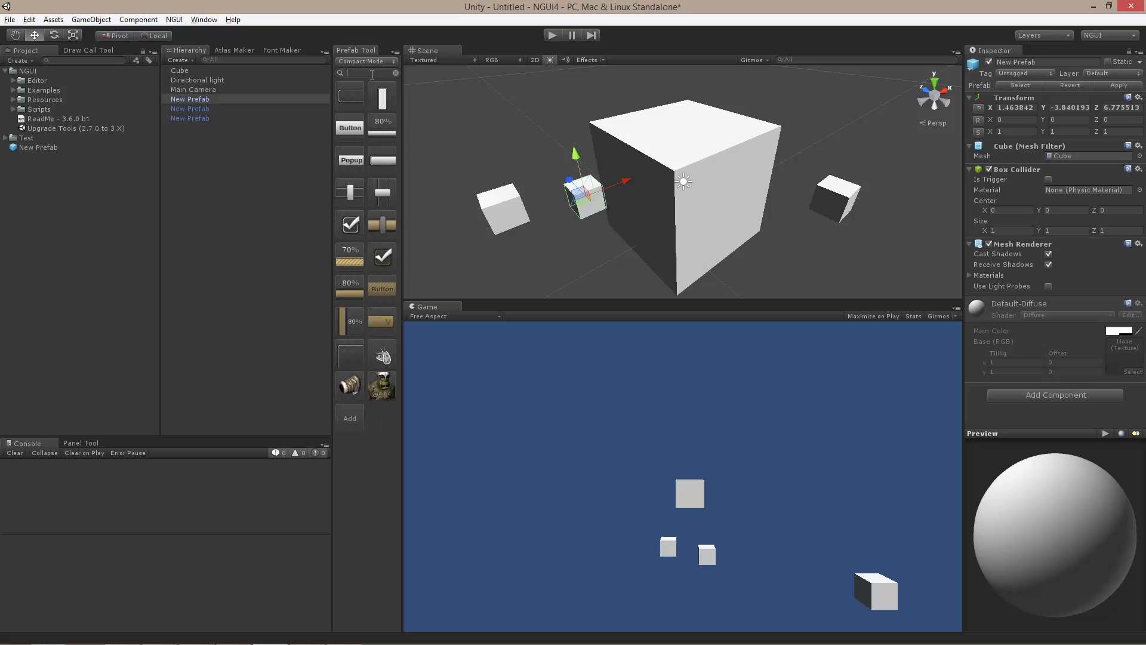
Step: Clear the 'button' search, widen the prefab panel and switch to Icon Mode
{"action": "type", "text": "button"}
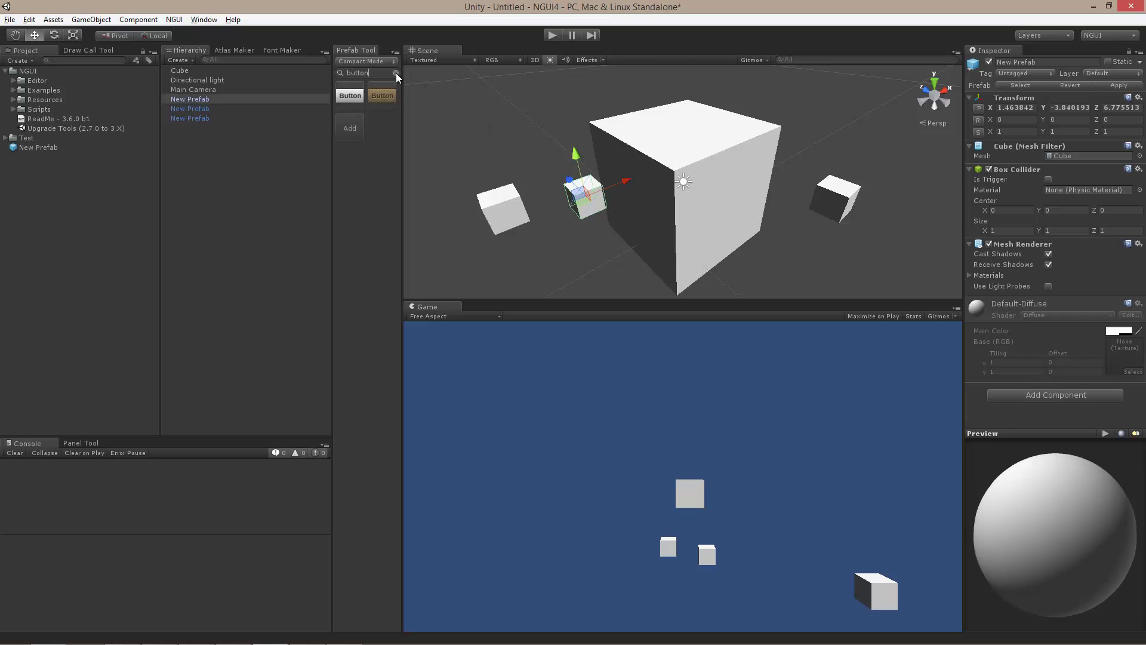
{"action": "left_click", "coordinate": [395, 72]}
{"action": "left_click_drag", "start_coordinate": [330, 114], "coordinate": [308, 114]}
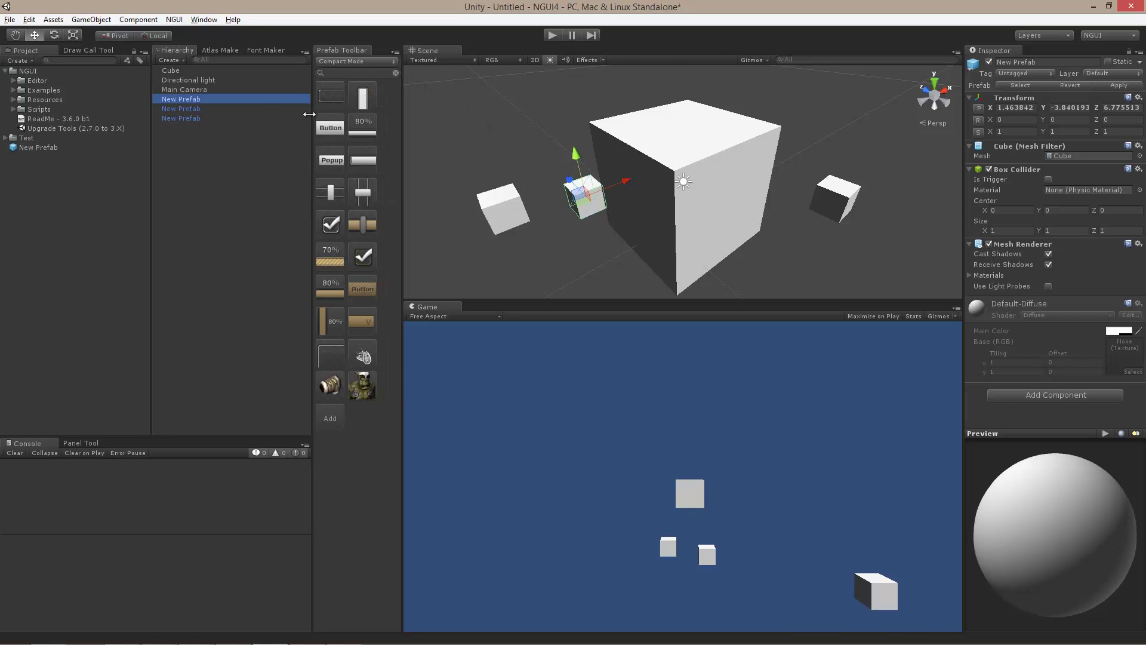
{"action": "left_click", "coordinate": [350, 61]}
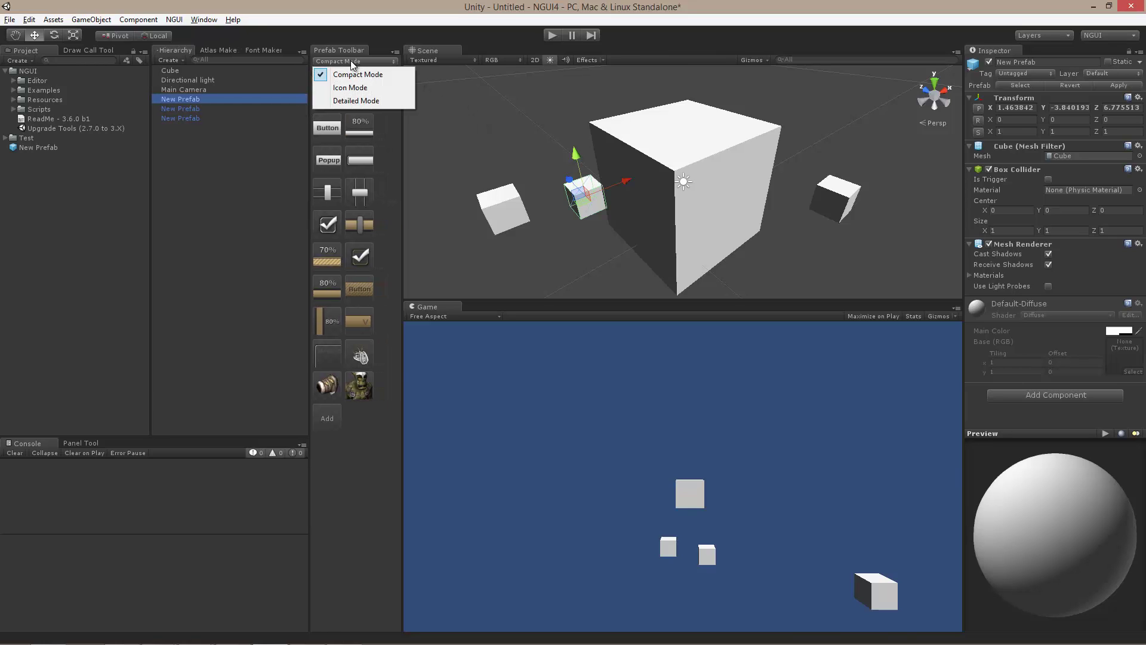
{"action": "left_click", "coordinate": [379, 88]}
Step: Switch the Prefab Toolbar to Detailed Mode and drag a Custom Slider into the scene
{"action": "left_click_drag", "start_coordinate": [400, 124], "coordinate": [418, 371]}
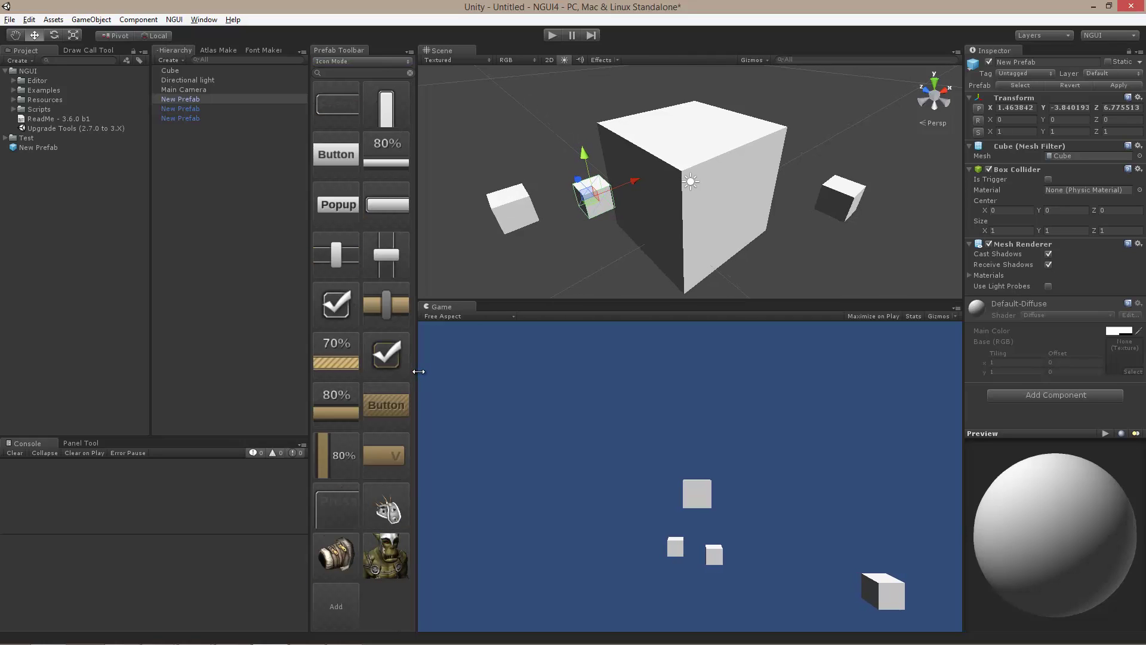
{"action": "left_click", "coordinate": [384, 61]}
{"action": "left_click", "coordinate": [375, 101]}
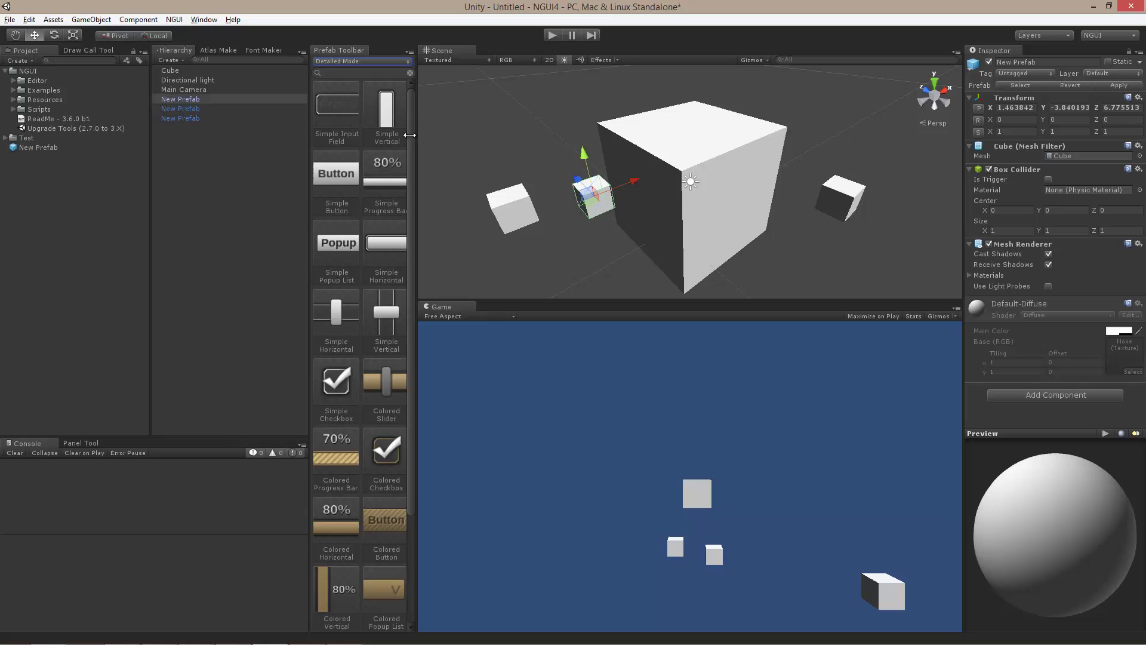
{"action": "left_click_drag", "start_coordinate": [337, 173], "coordinate": [389, 107]}
{"action": "scroll", "coordinate": [381, 243], "scroll_direction": "down", "scroll_amount": 3}
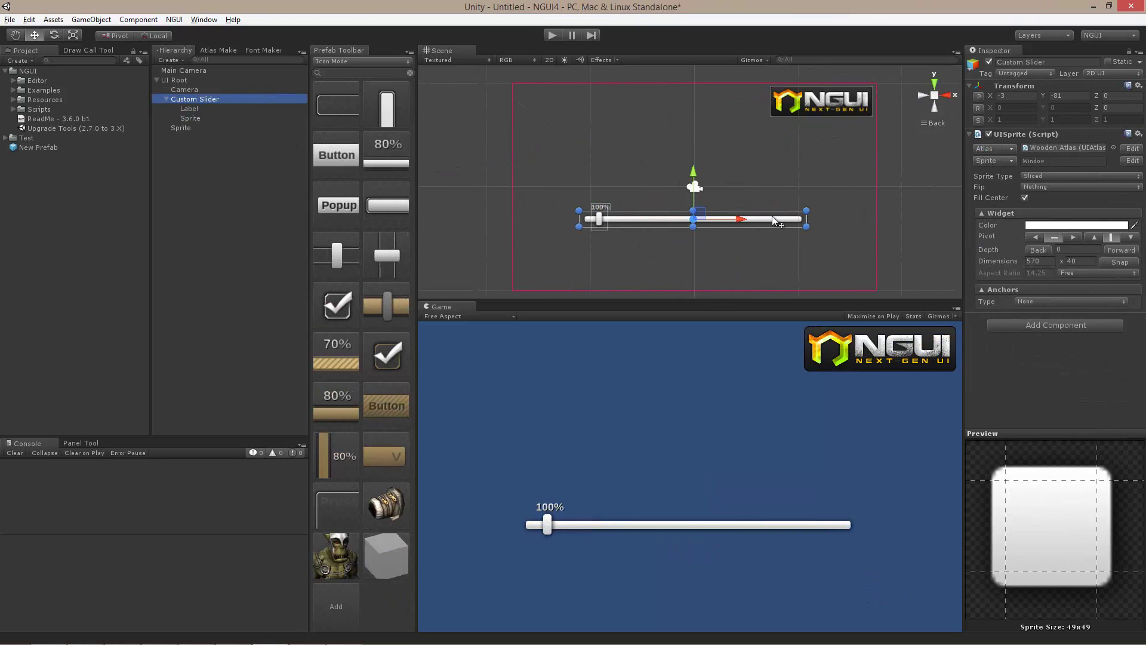
Step: Tint the Custom Slider's UISprite widget color grey
{"action": "left_click", "coordinate": [1037, 227]}
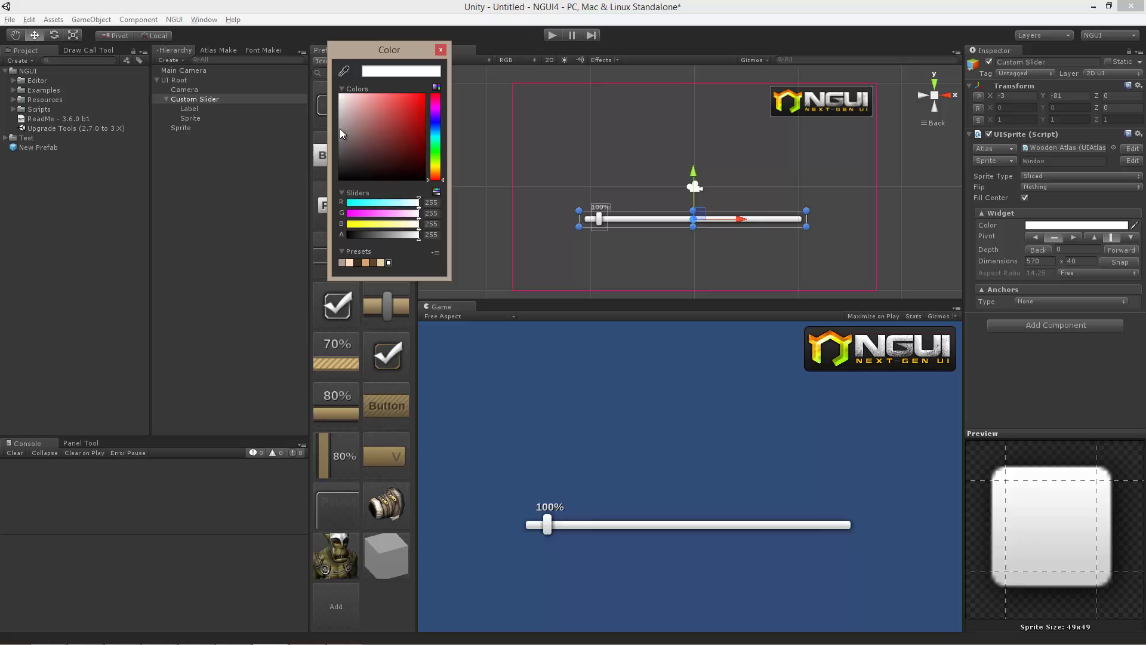
{"action": "left_click_drag", "start_coordinate": [344, 136], "coordinate": [303, 134]}
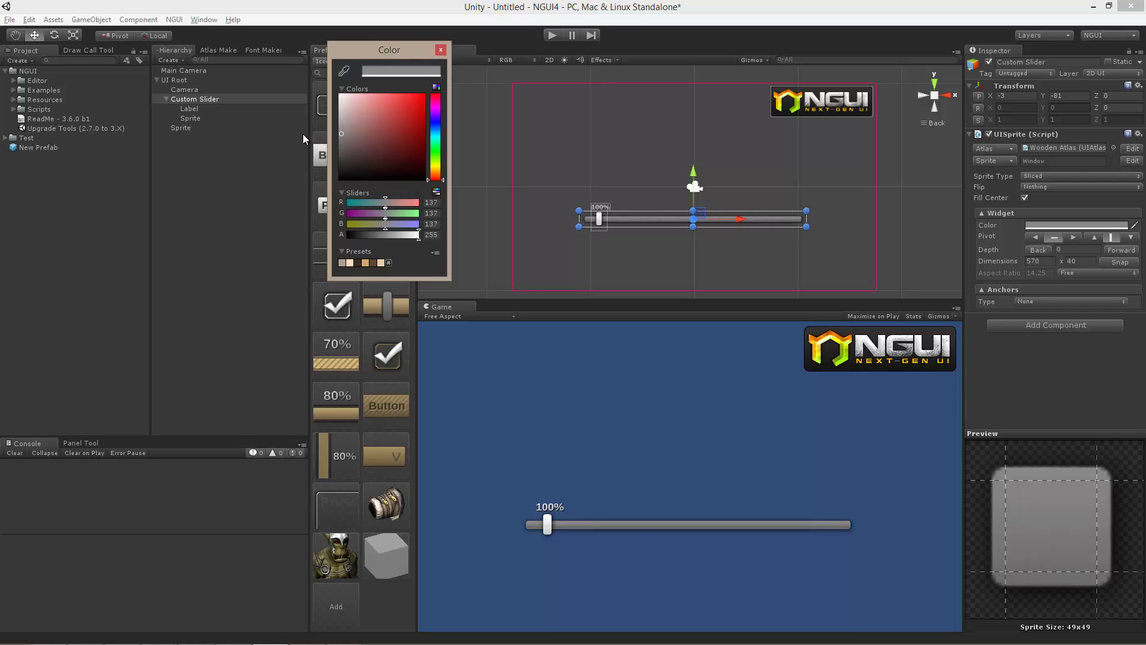
{"action": "left_click", "coordinate": [441, 49]}
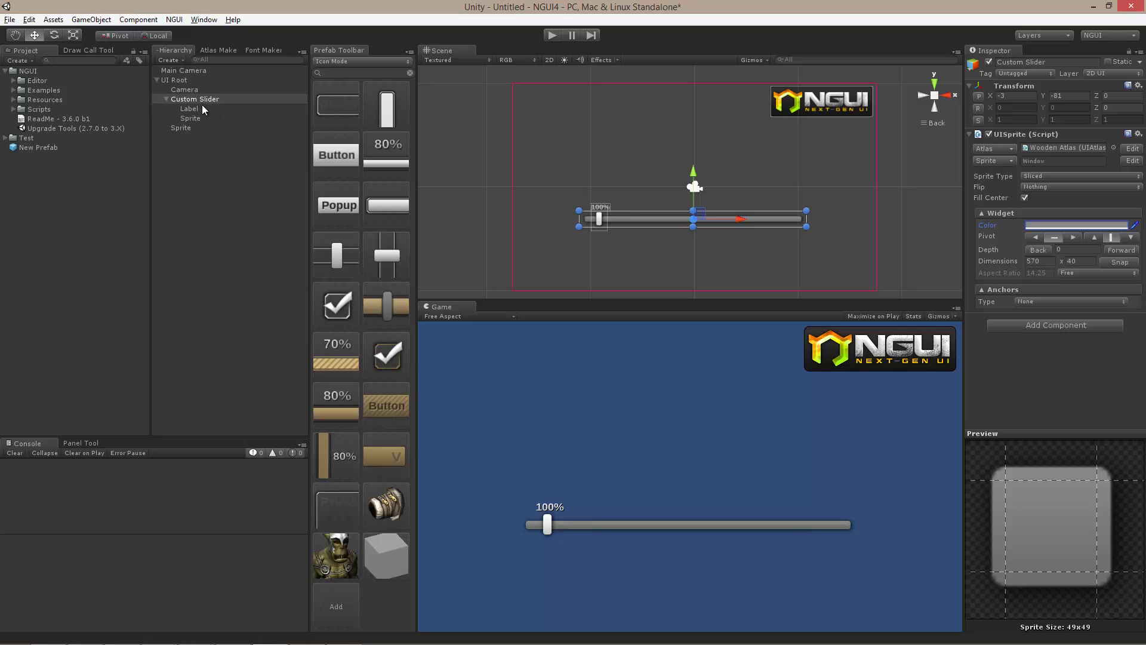
Step: Save Custom Slider over New Prefab, replacing it, then run and stop Play to refresh icons
{"action": "left_click_drag", "start_coordinate": [194, 103], "coordinate": [45, 149]}
{"action": "left_click", "coordinate": [586, 353]}
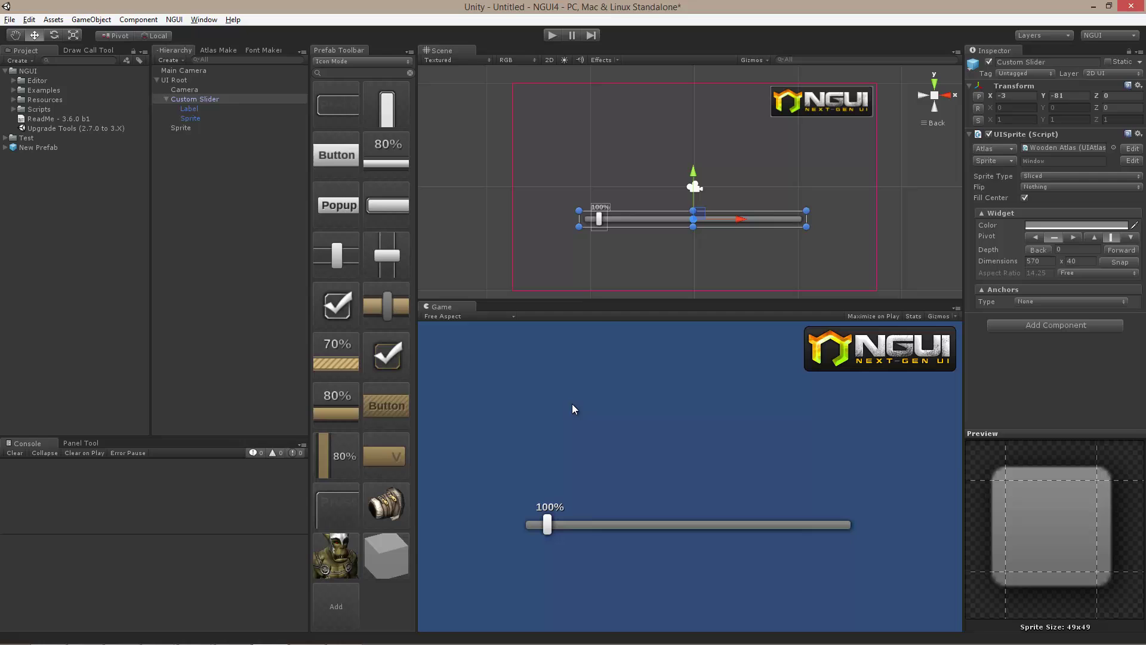
{"action": "left_click", "coordinate": [551, 36]}
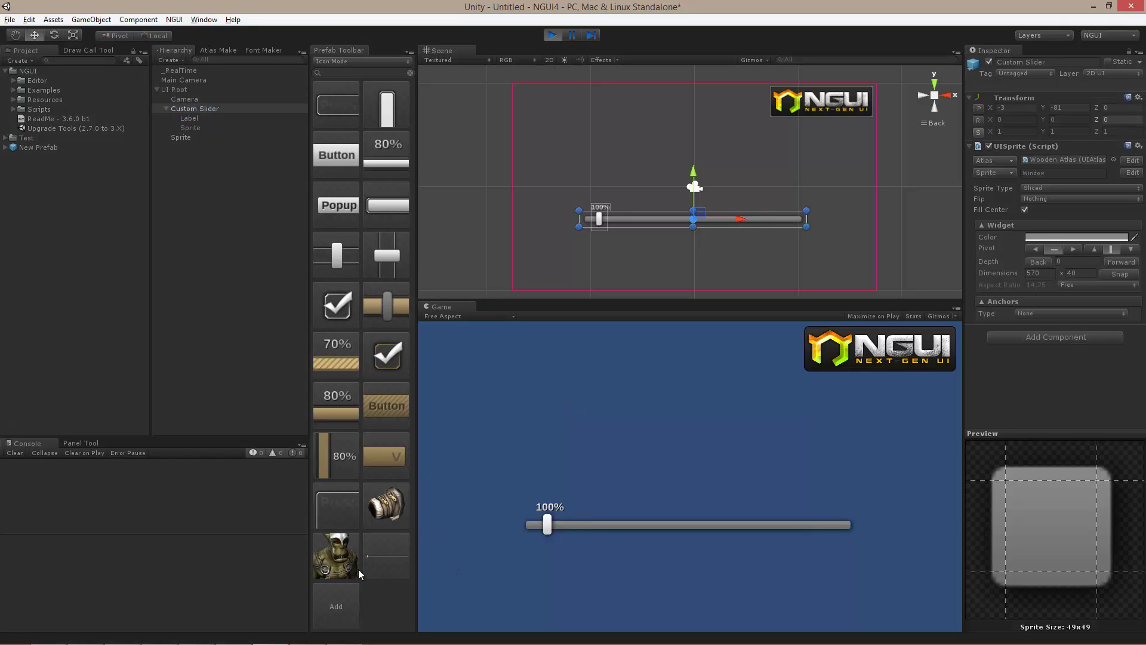
{"action": "left_click", "coordinate": [554, 37]}
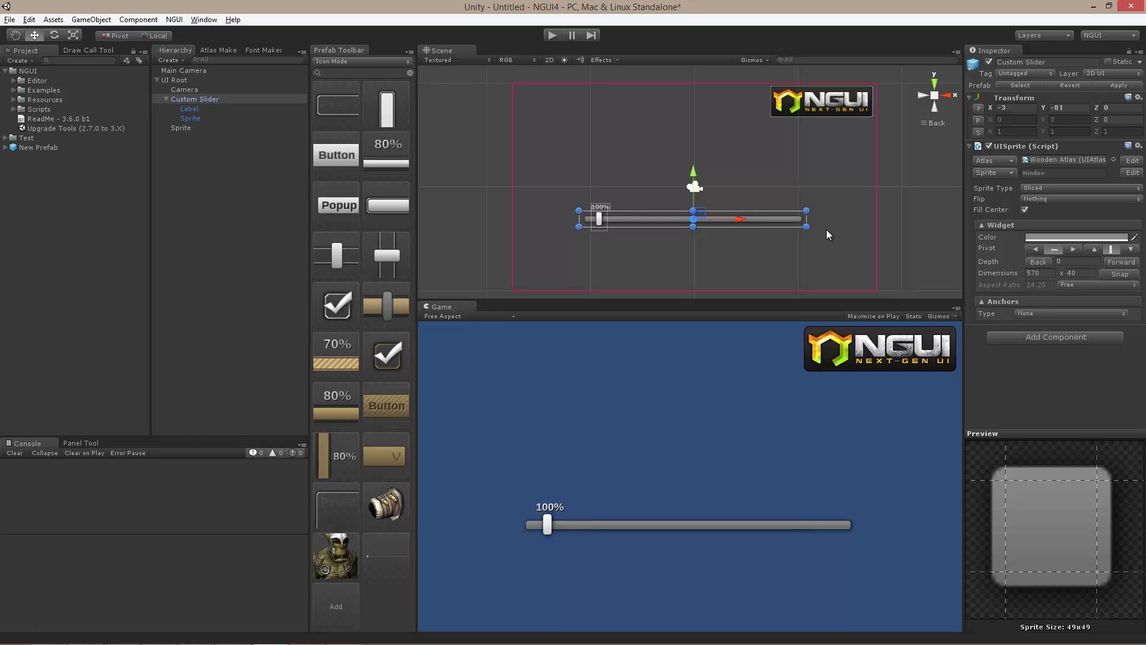
Step: Create an empty child under Custom Slider and name it NGUI Snapshot Point 30
{"action": "left_click", "coordinate": [198, 99]}
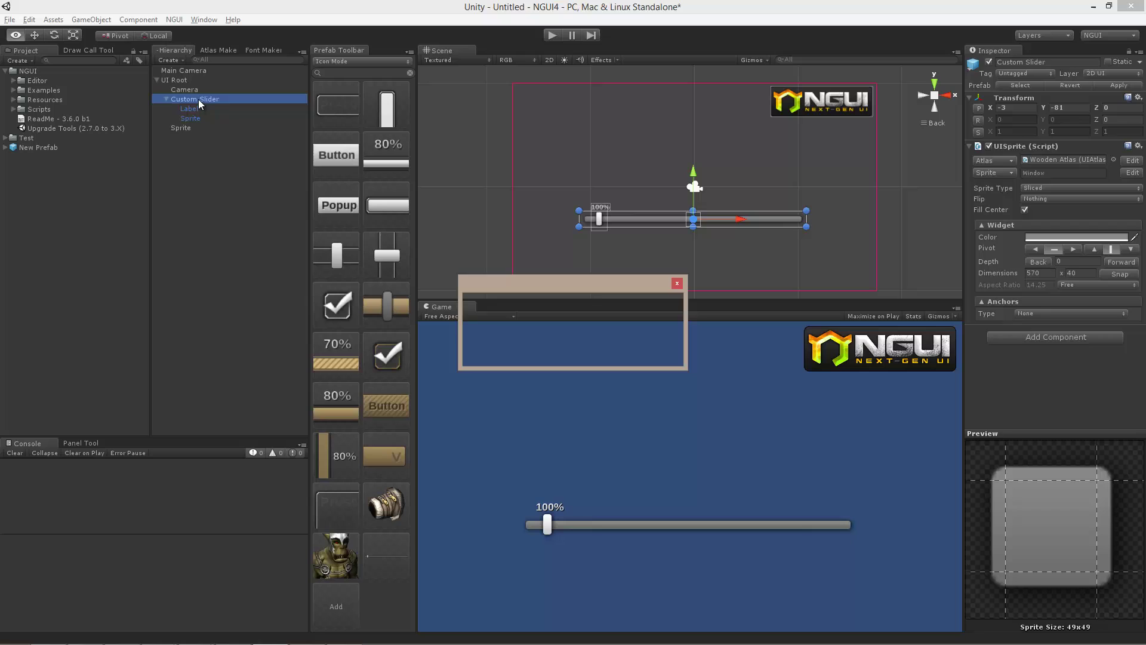
{"action": "key", "text": "alt+shift+n"}
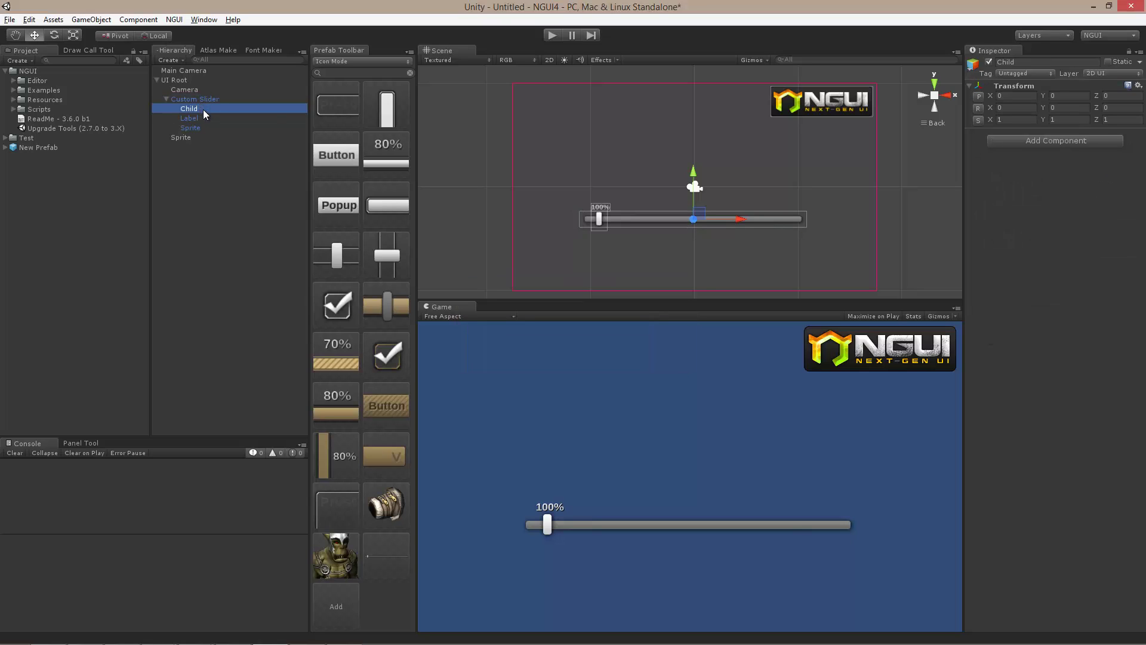
{"action": "key", "text": "F2"}
{"action": "type", "text": "NGUI Snapshot Point 20"}
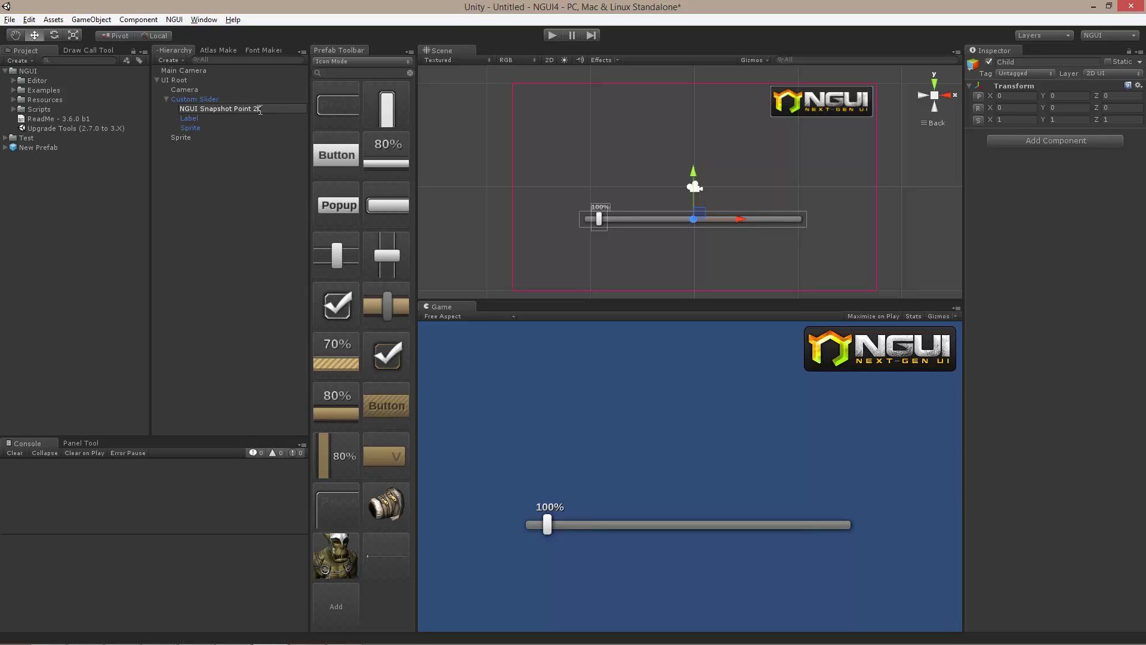
{"action": "key", "text": "Return"}
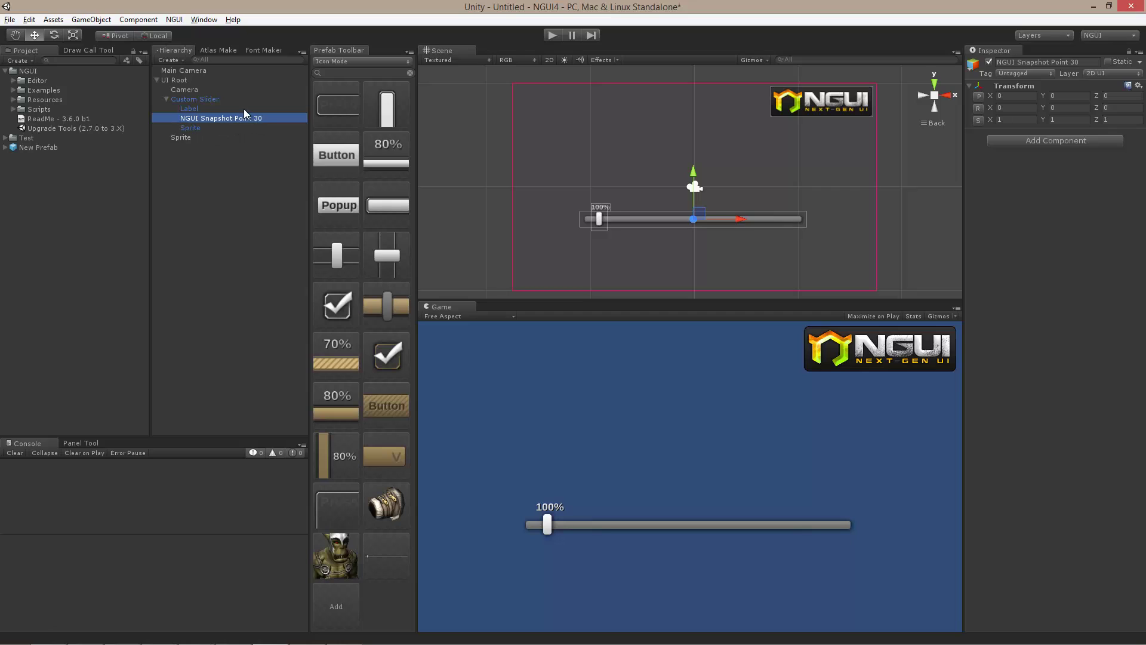
Step: Apply the new child to the Custom Slider prefab and run Play to regenerate its icon
{"action": "left_click", "coordinate": [195, 99]}
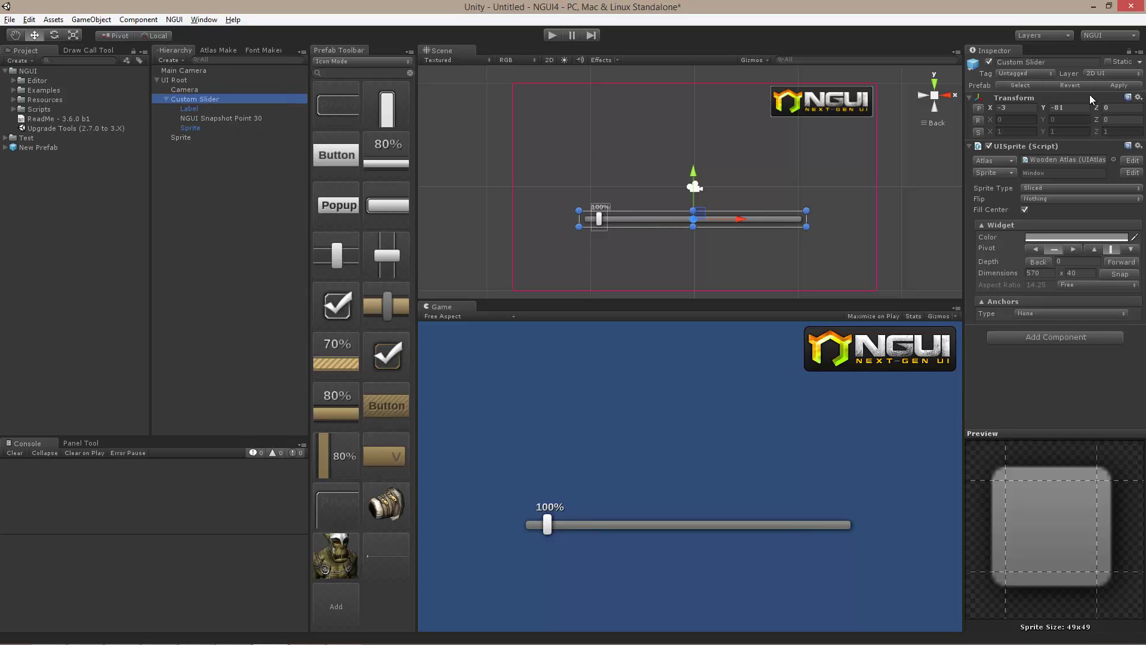
{"action": "left_click", "coordinate": [1116, 87]}
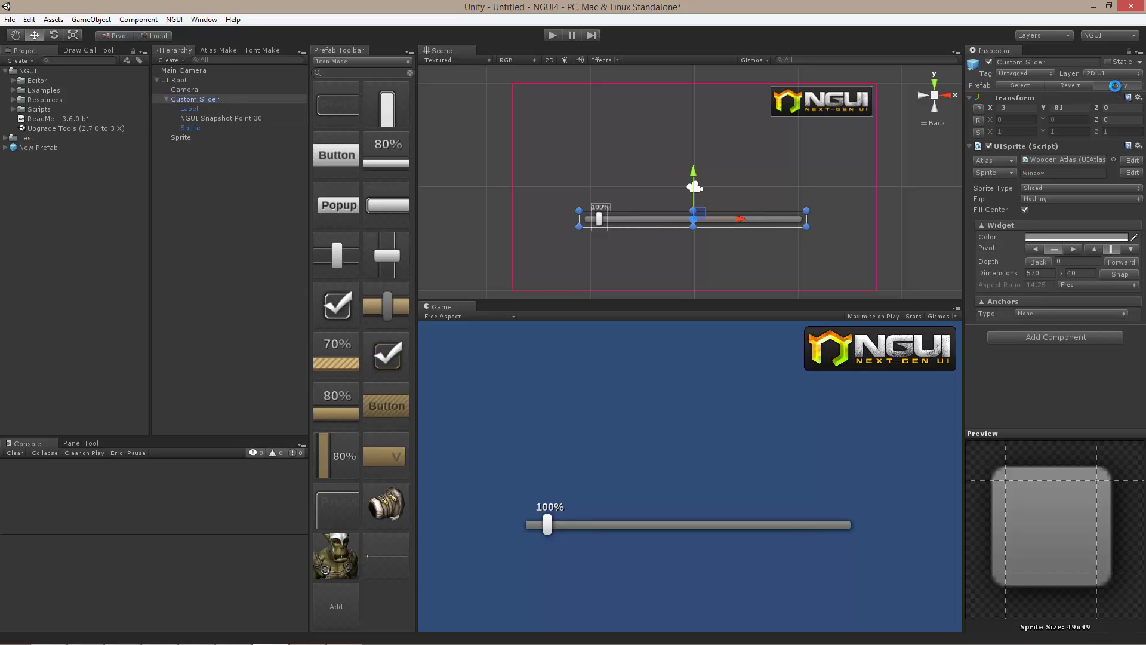
{"action": "left_click", "coordinate": [552, 36]}
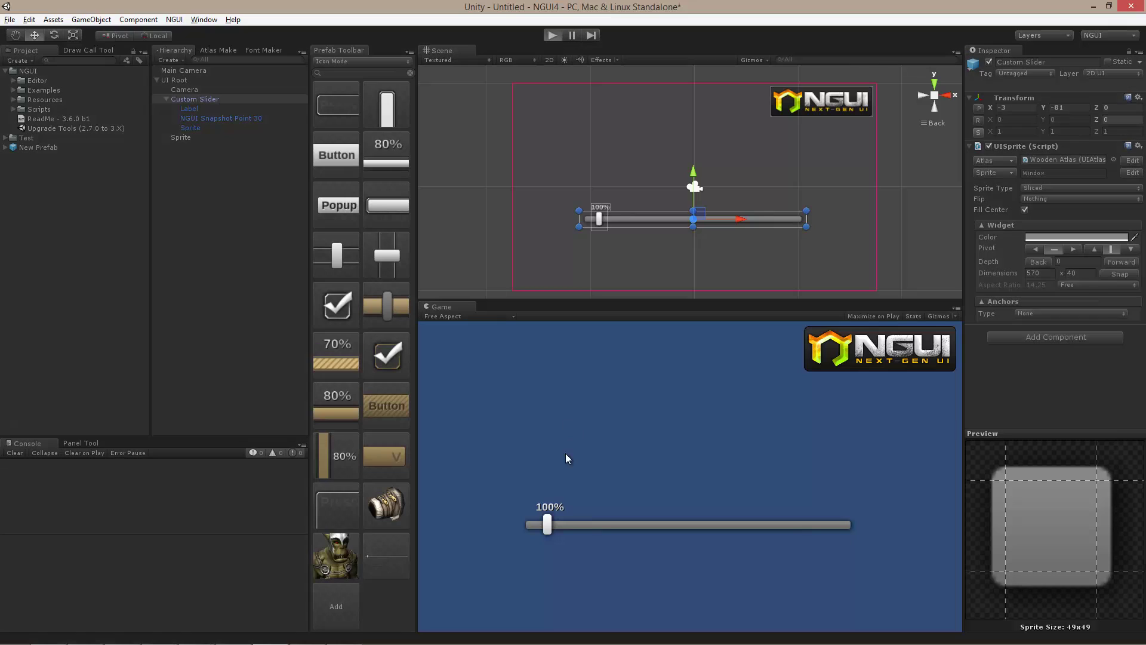
{"action": "left_click", "coordinate": [553, 35]}
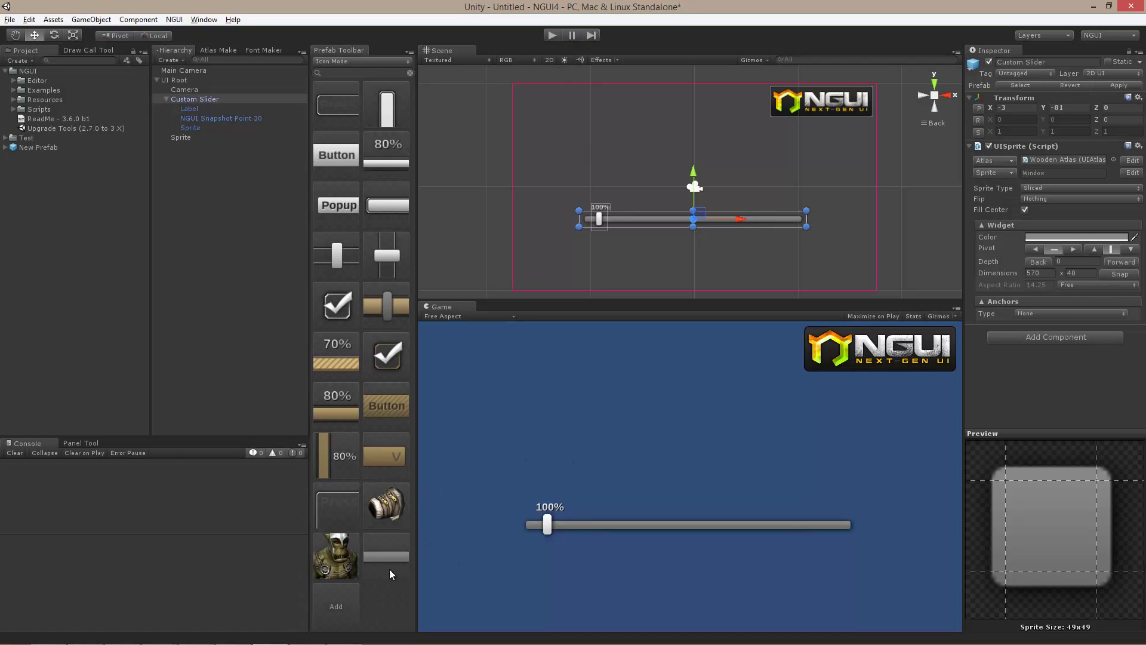
Step: Move NGUI Snapshot Point 30 left toward the slider thumb, setting X to -236
{"action": "left_click", "coordinate": [228, 118]}
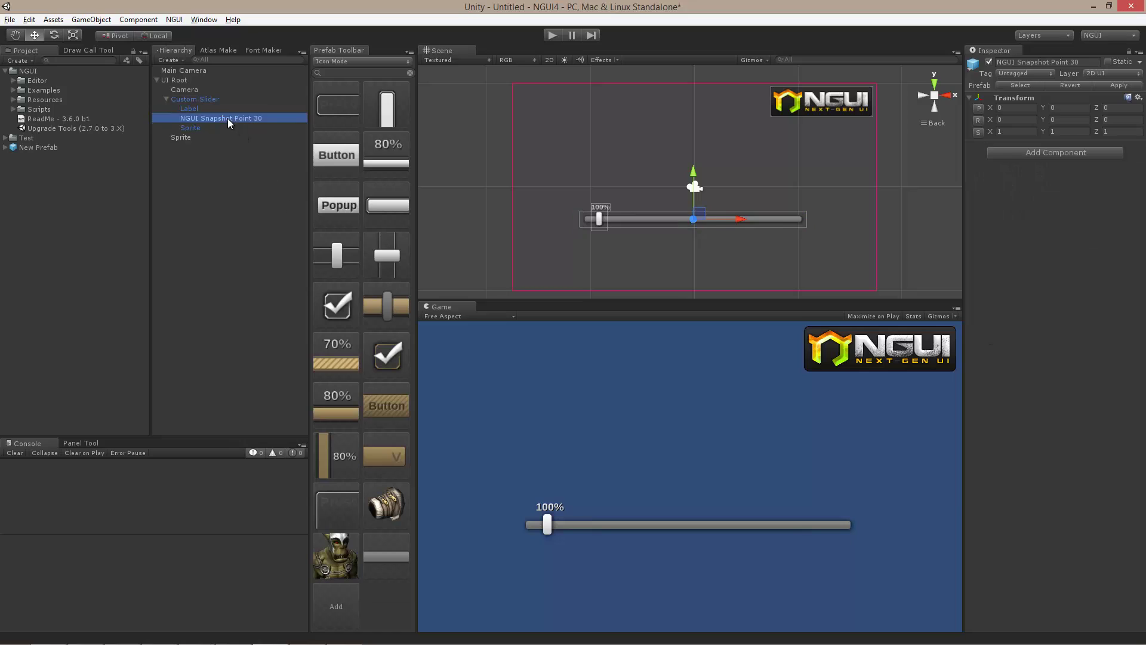
{"action": "left_click_drag", "start_coordinate": [741, 219], "coordinate": [643, 218]}
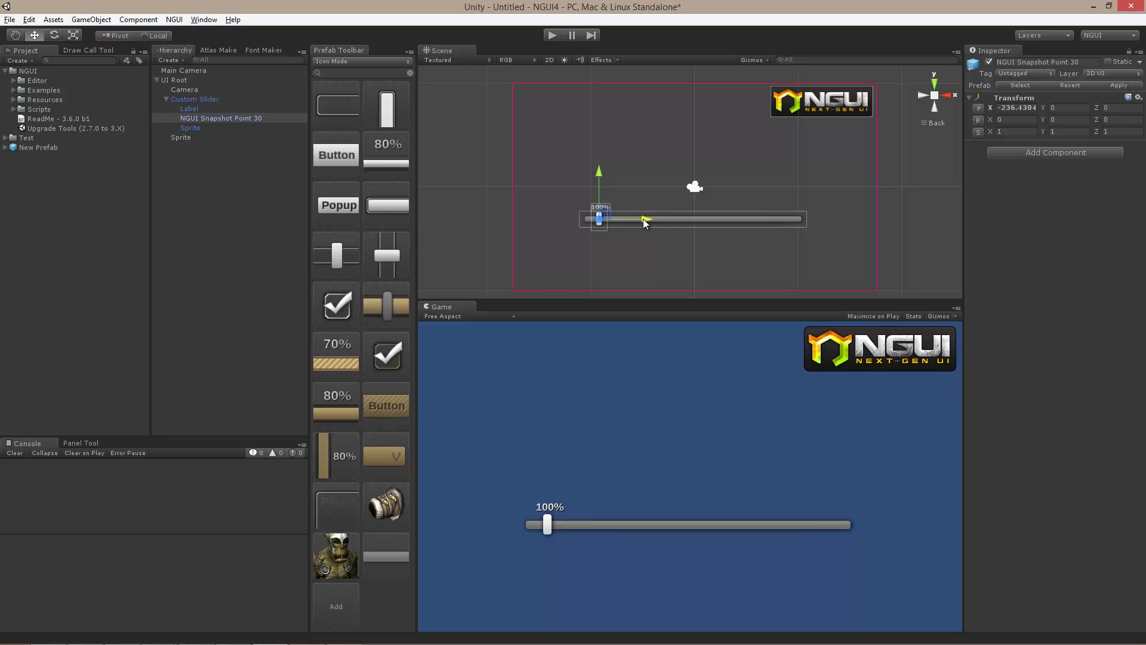
{"action": "left_click", "coordinate": [1004, 111]}
{"action": "type", "text": "-236"}
{"action": "key", "text": "Return"}
Step: Refresh the icon in Play mode, then nudge the snapshot point to about X -243.4, Y 5.45
{"action": "left_click", "coordinate": [552, 35]}
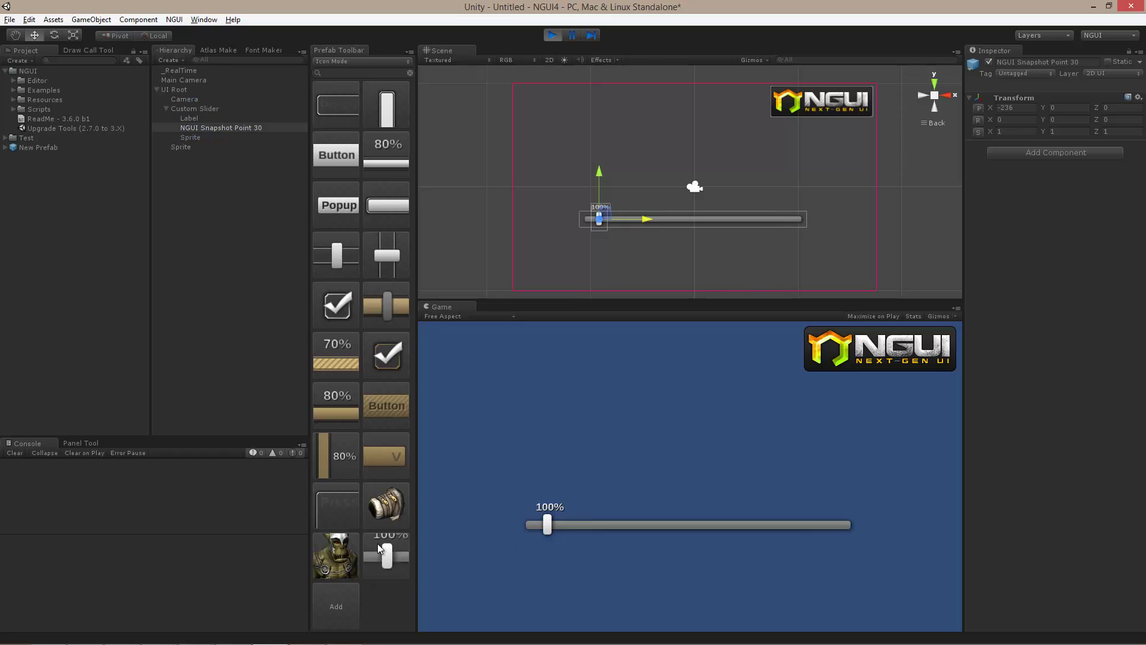
{"action": "key", "text": "ctrl+p"}
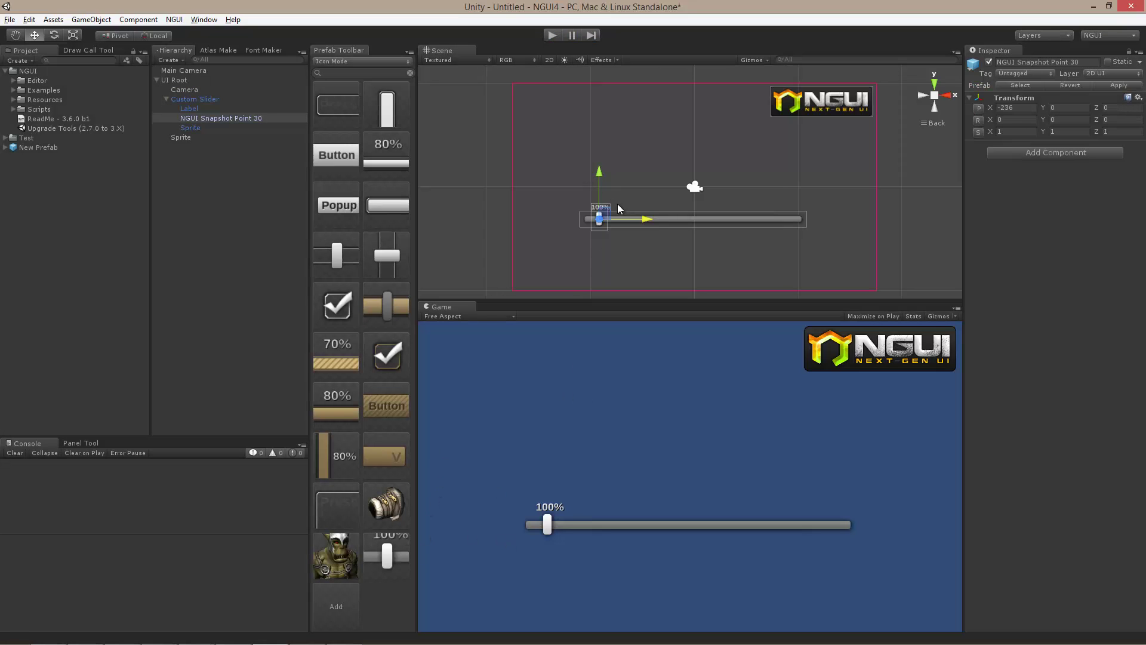
{"action": "scroll", "coordinate": [621, 212], "scroll_direction": "up", "scroll_amount": 6}
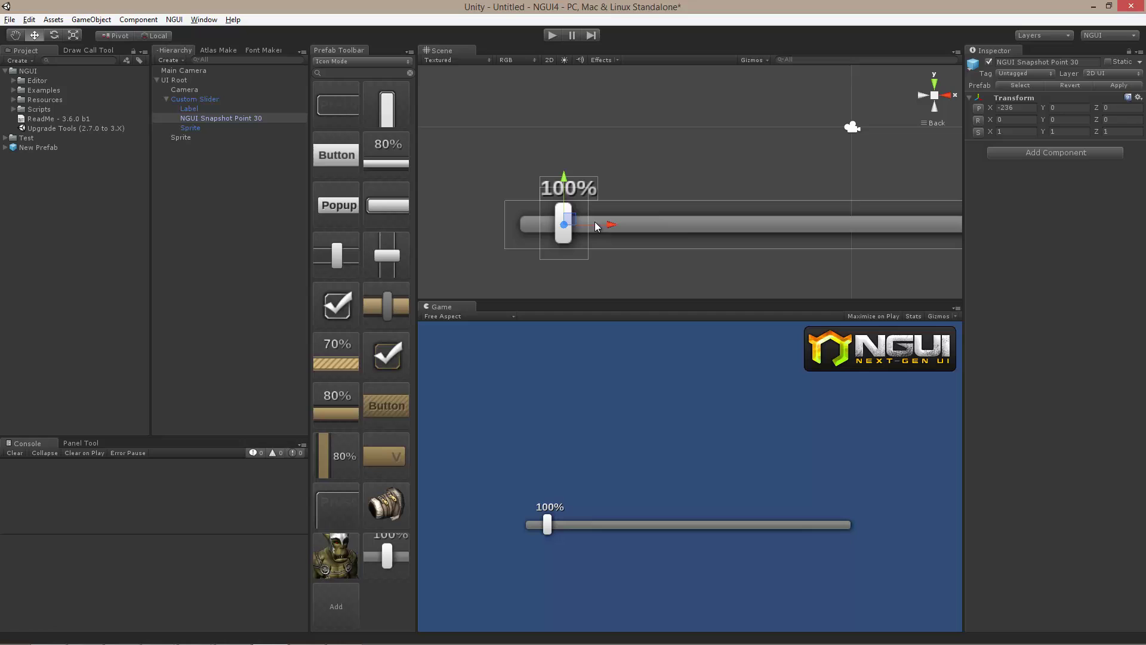
{"action": "left_click_drag", "start_coordinate": [574, 220], "coordinate": [565, 214]}
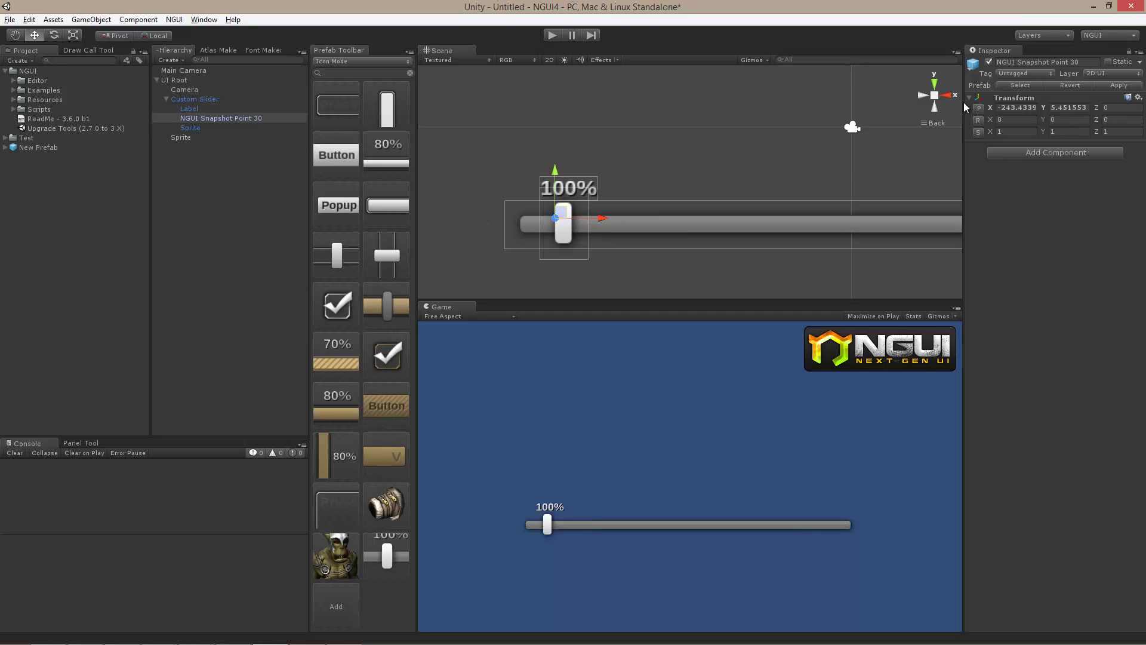
Step: Undo the snapshot point move and rename it NGUI Snapshot Point 40
{"action": "key", "text": "ctrl+z"}
{"action": "left_click", "coordinate": [249, 117]}
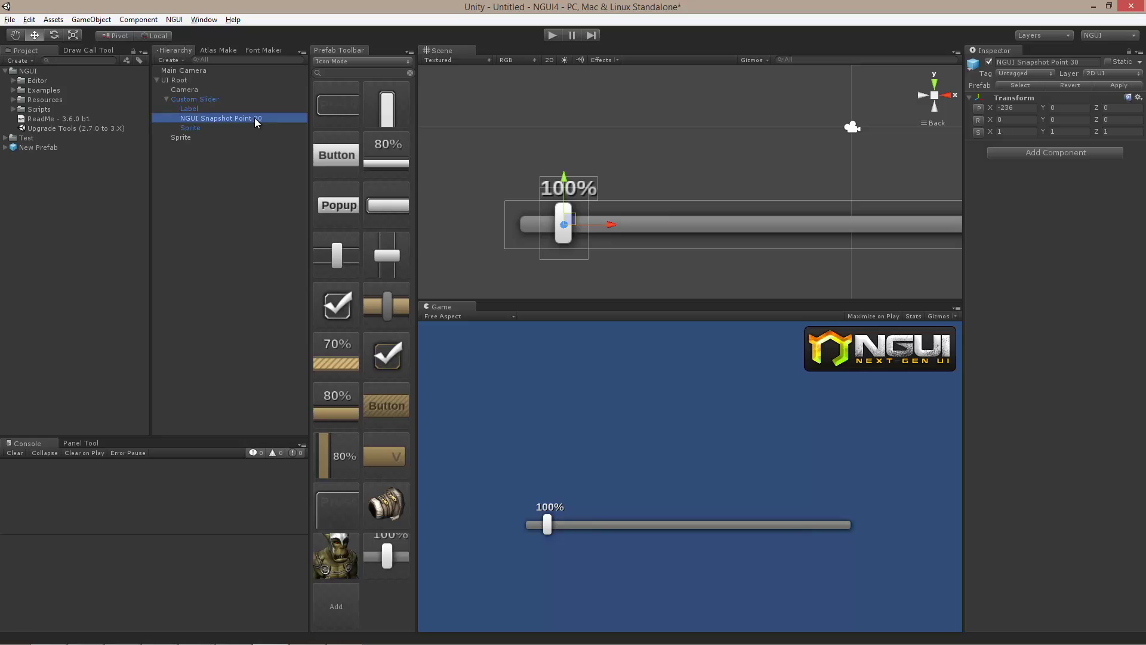
{"action": "left_click", "coordinate": [255, 117]}
{"action": "key", "text": "BackSpace"}
{"action": "type", "text": "4"}
{"action": "key", "text": "Return"}
Step: Enter Play mode and place a second slider above the existing one
{"action": "left_click", "coordinate": [553, 35]}
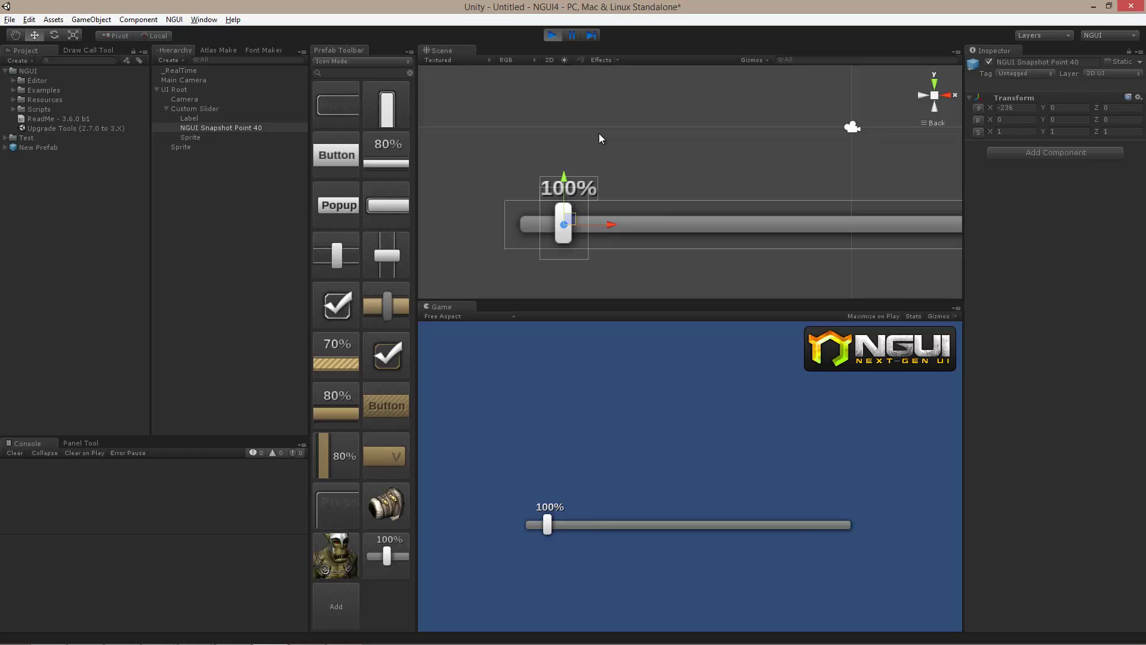
{"action": "left_click_drag", "start_coordinate": [384, 565], "coordinate": [744, 150]}
{"action": "scroll", "coordinate": [716, 183], "scroll_direction": "down", "scroll_amount": 3}
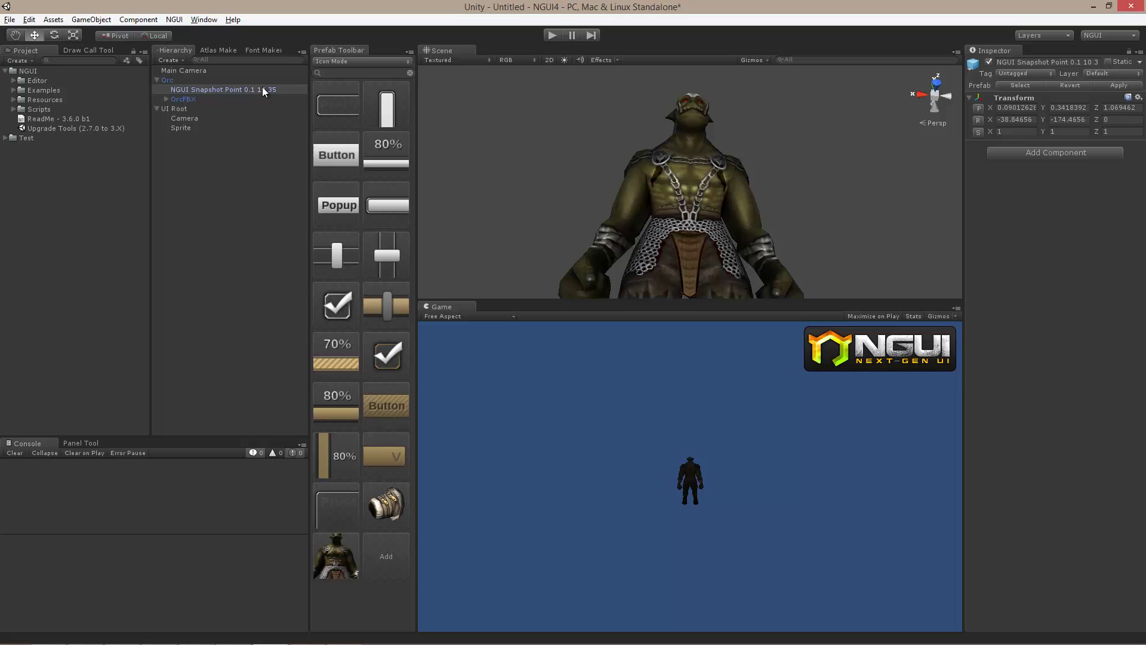
Step: Align the Scene view to the orc's NGUI Snapshot Point 0.1 10 35
{"action": "left_click", "coordinate": [195, 89]}
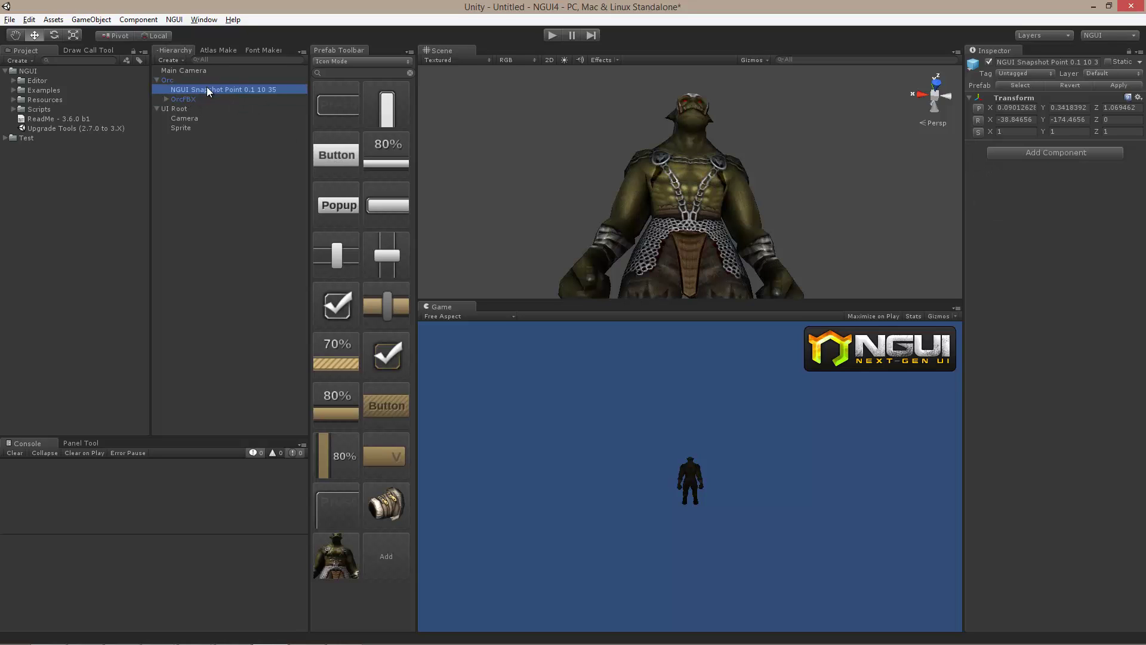
{"action": "left_click", "coordinate": [80, 19]}
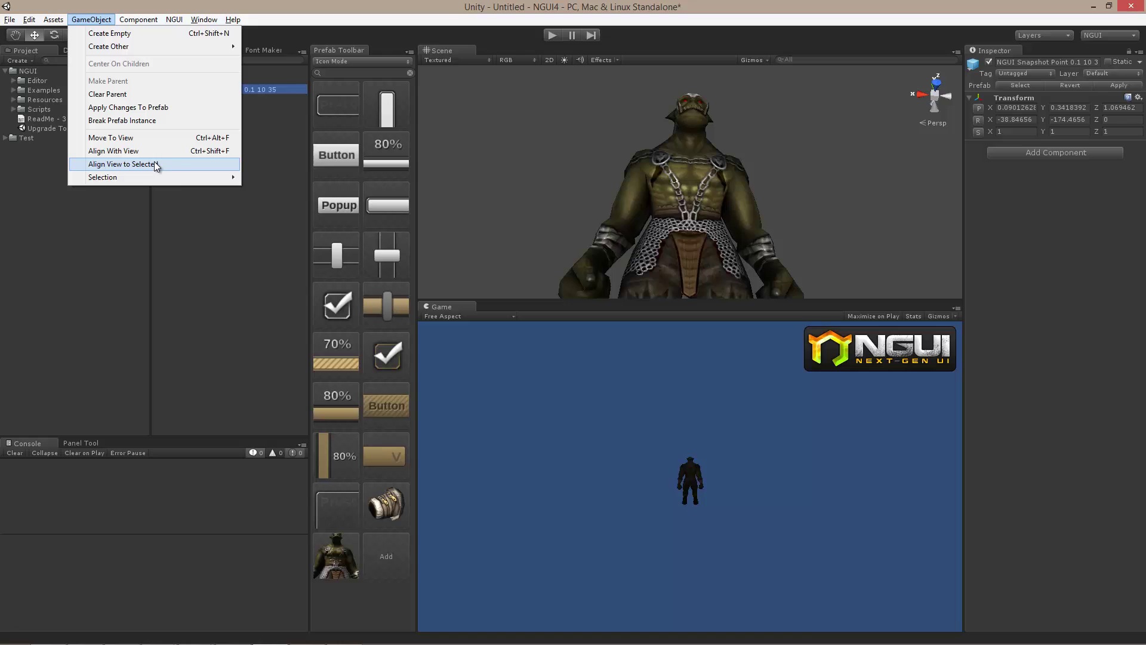
{"action": "left_click", "coordinate": [183, 165]}
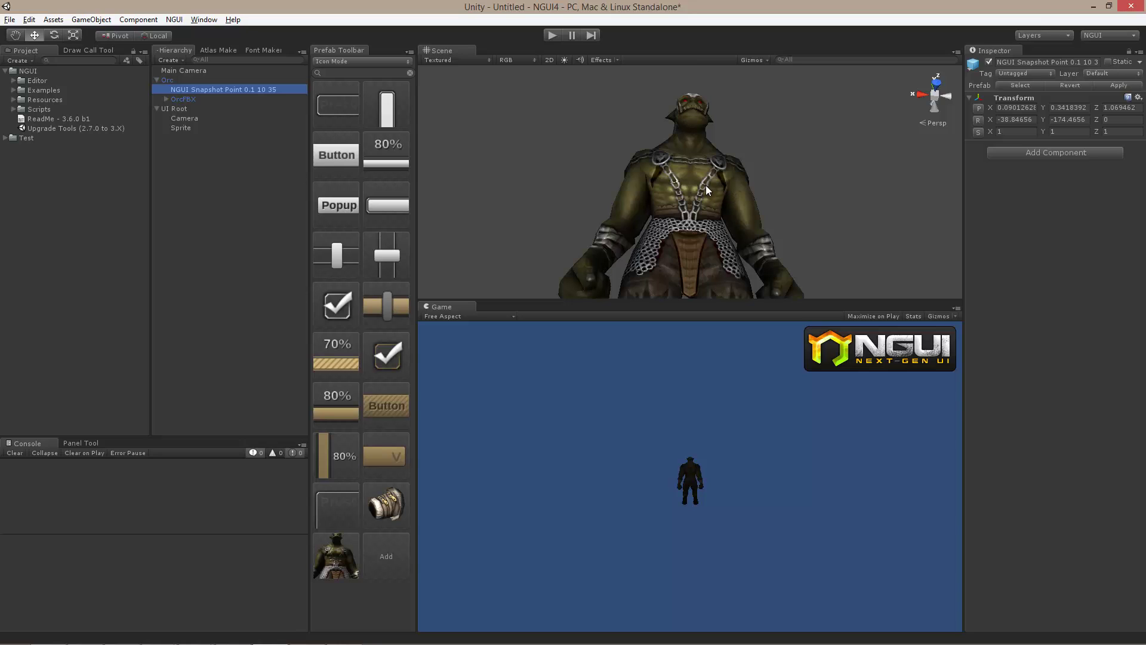
Step: Frame the orc from a lower angle in the Scene view around its snapshot point
{"action": "double_click", "coordinate": [227, 89]}
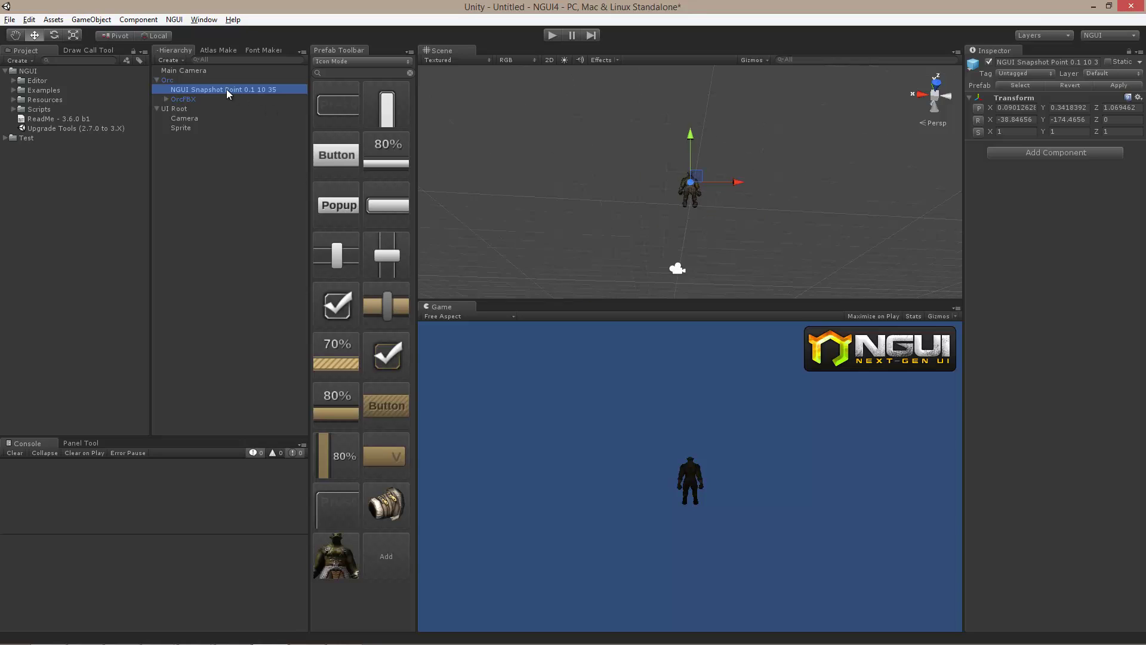
{"action": "scroll", "coordinate": [740, 203], "scroll_direction": "up", "scroll_amount": 3}
{"action": "scroll", "coordinate": [739, 200], "scroll_direction": "up", "scroll_amount": 4}
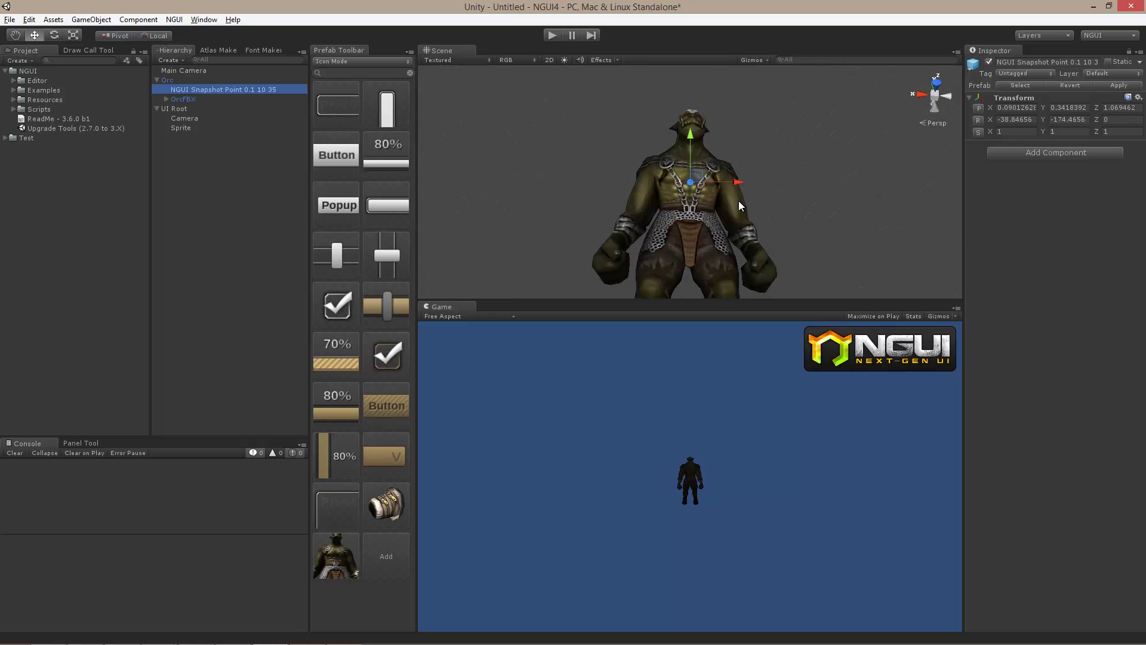
{"action": "scroll", "coordinate": [740, 199], "scroll_direction": "down", "scroll_amount": 2}
{"action": "left_click_drag", "start_coordinate": [739, 199], "coordinate": [751, 257], "text": "alt"}
{"action": "scroll", "coordinate": [741, 237], "scroll_direction": "up", "scroll_amount": 3, "text": "alt"}
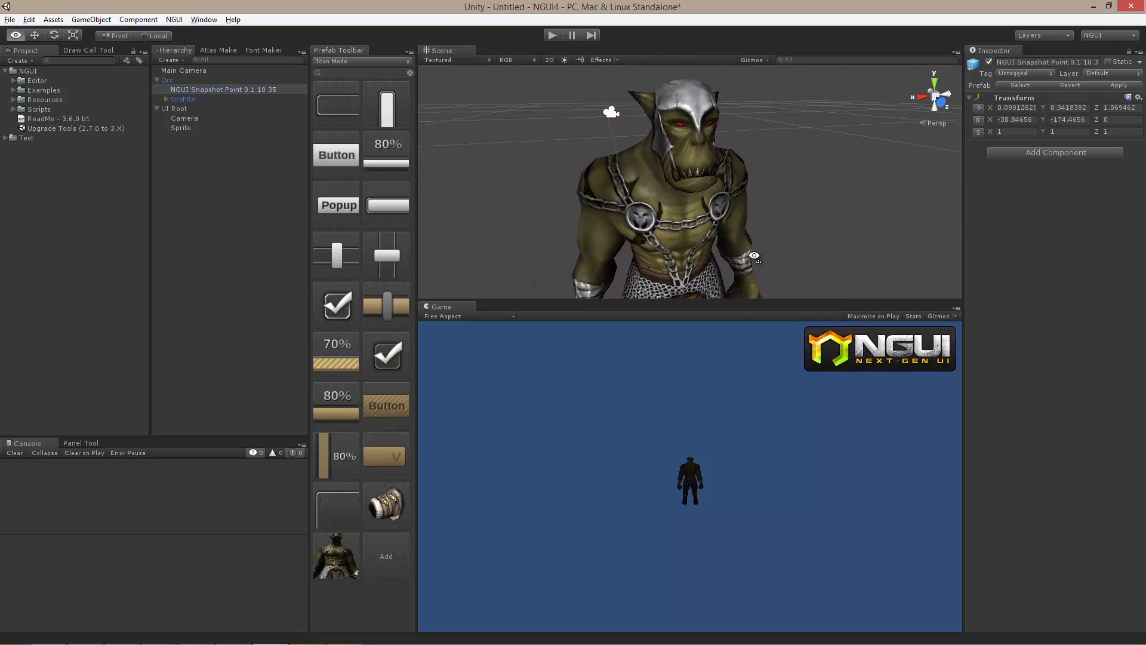
Step: Align the snapshot point with the view, giving position 0.24, 1.71, 0.92 and rotation X 19.42
{"action": "left_click", "coordinate": [55, 19]}
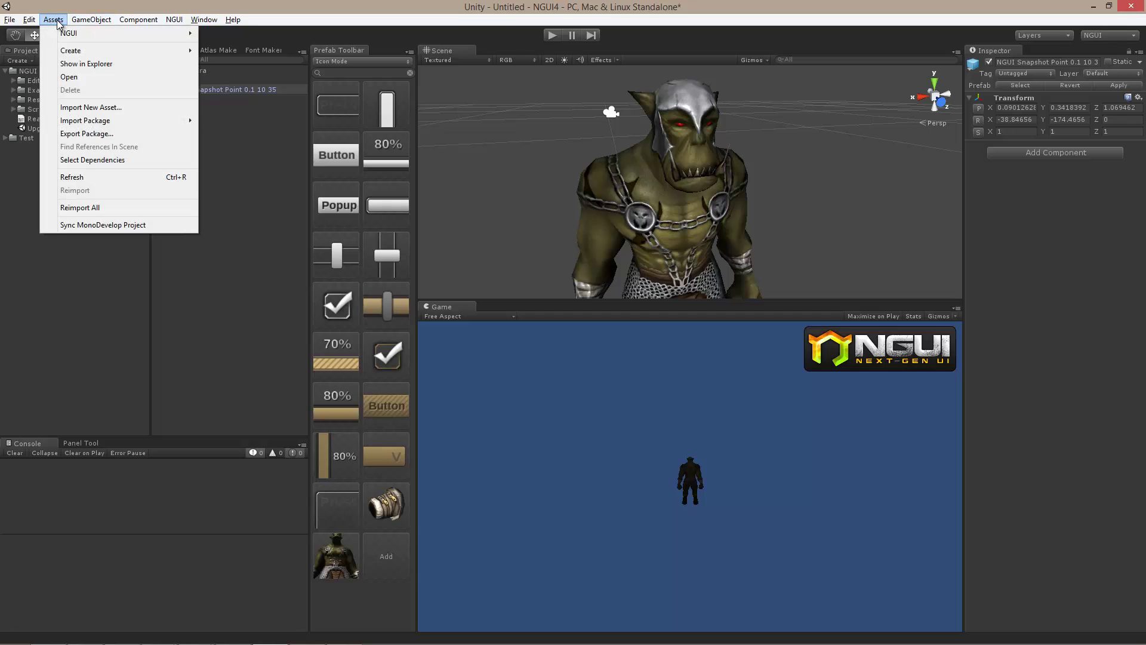
{"action": "mouse_move", "coordinate": [75, 22]}
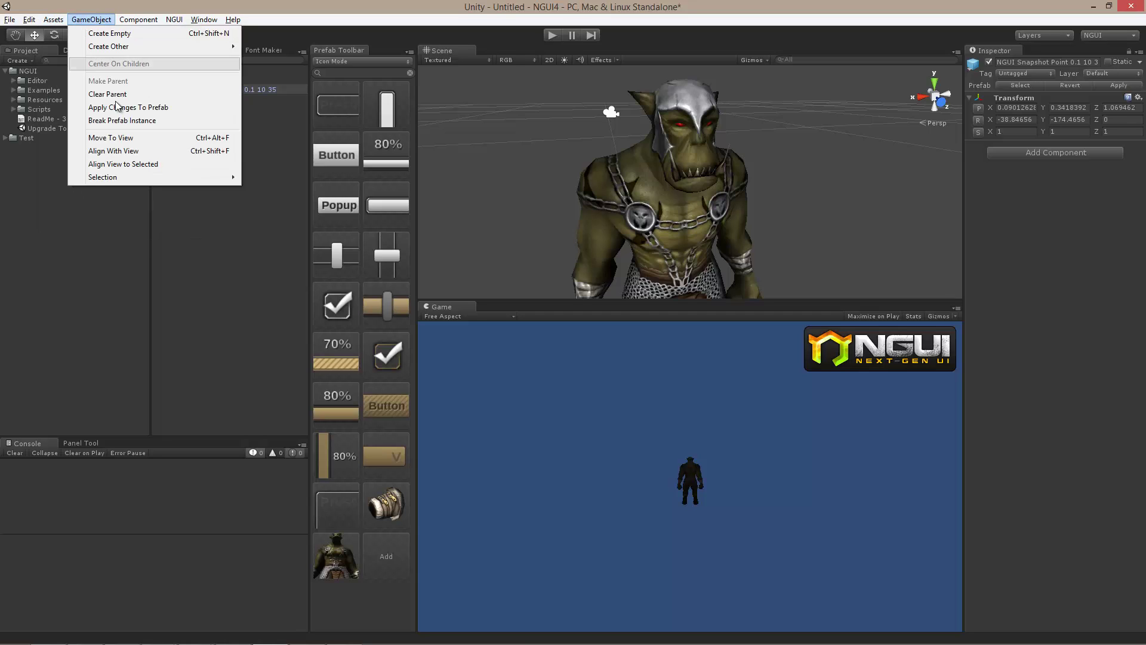
{"action": "left_click", "coordinate": [128, 154]}
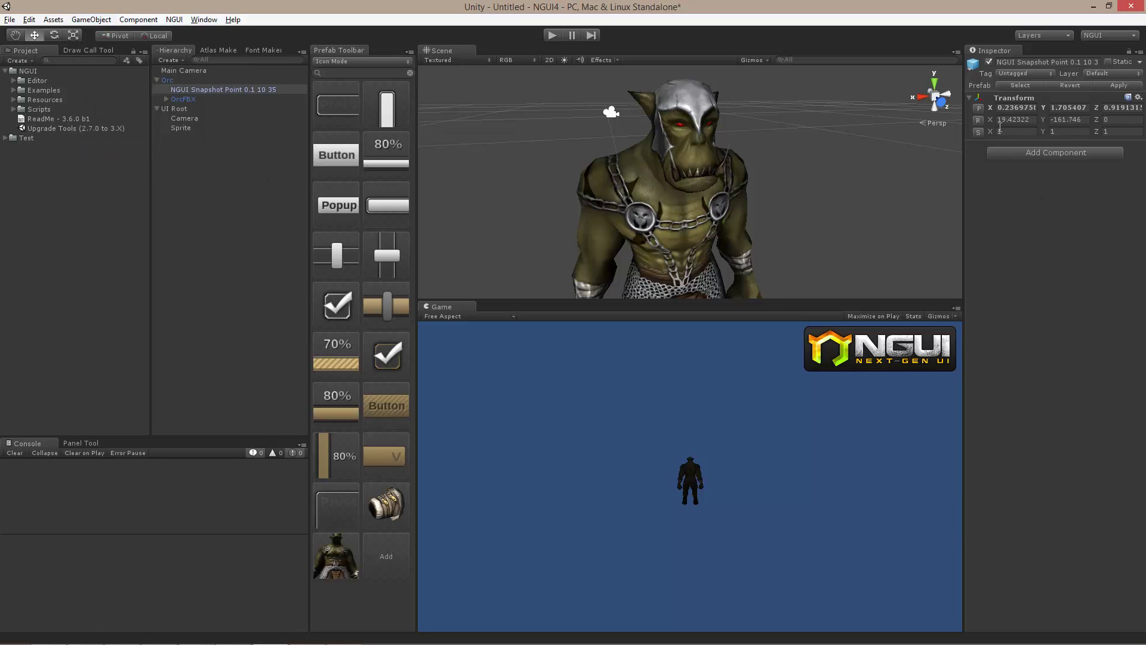
Step: Apply the new snapshot framing to the Orc prefab and test it with a quick Play-and-stop
{"action": "left_click", "coordinate": [1115, 86]}
{"action": "left_click", "coordinate": [551, 36]}
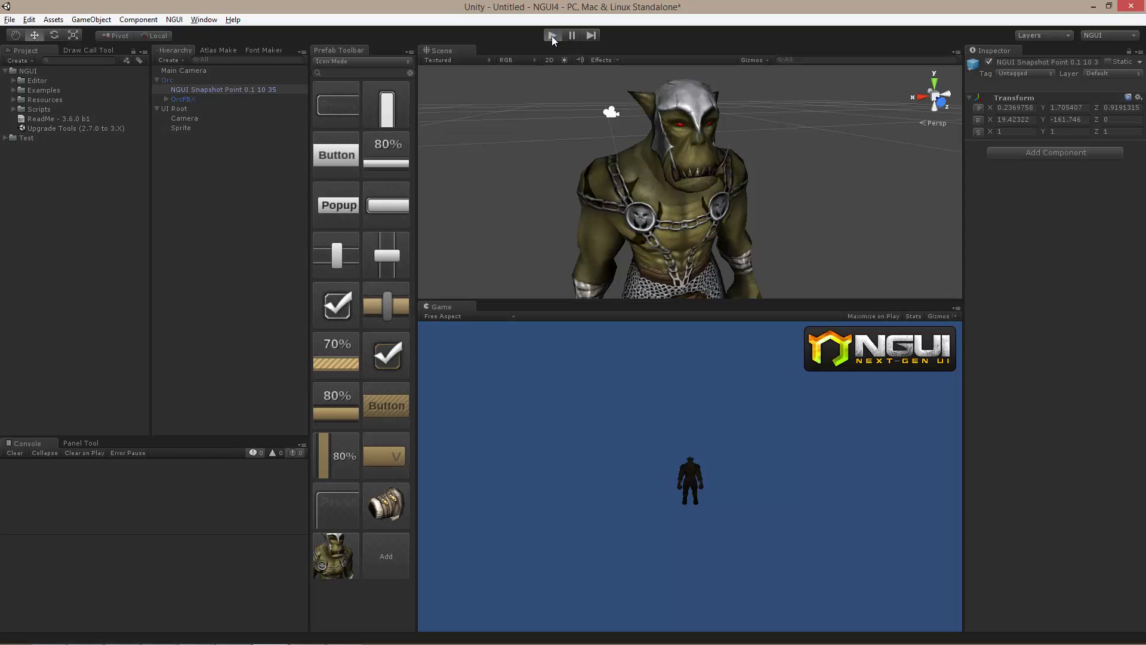
{"action": "key", "text": "ctrl+p"}
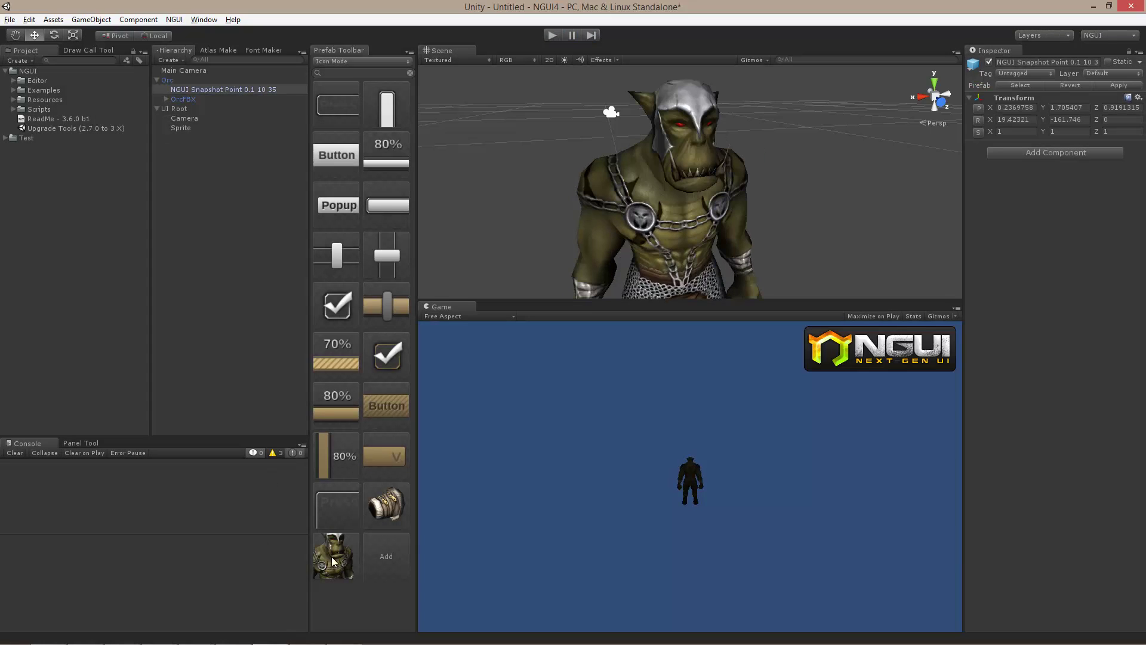
Step: Rename the orc's snapshot point to 'NGUI Snapshot Point 0.1 10 65'
{"action": "left_click", "coordinate": [275, 90]}
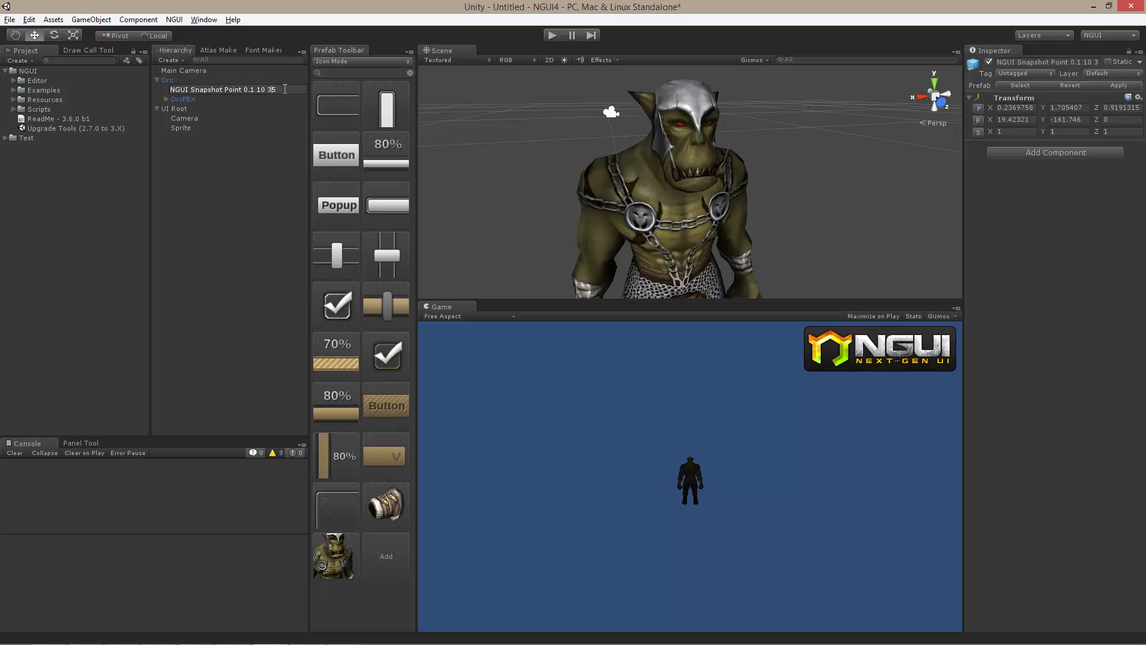
{"action": "key", "text": "BackSpace"}
{"action": "type", "text": "6"}
{"action": "key", "text": "Return"}
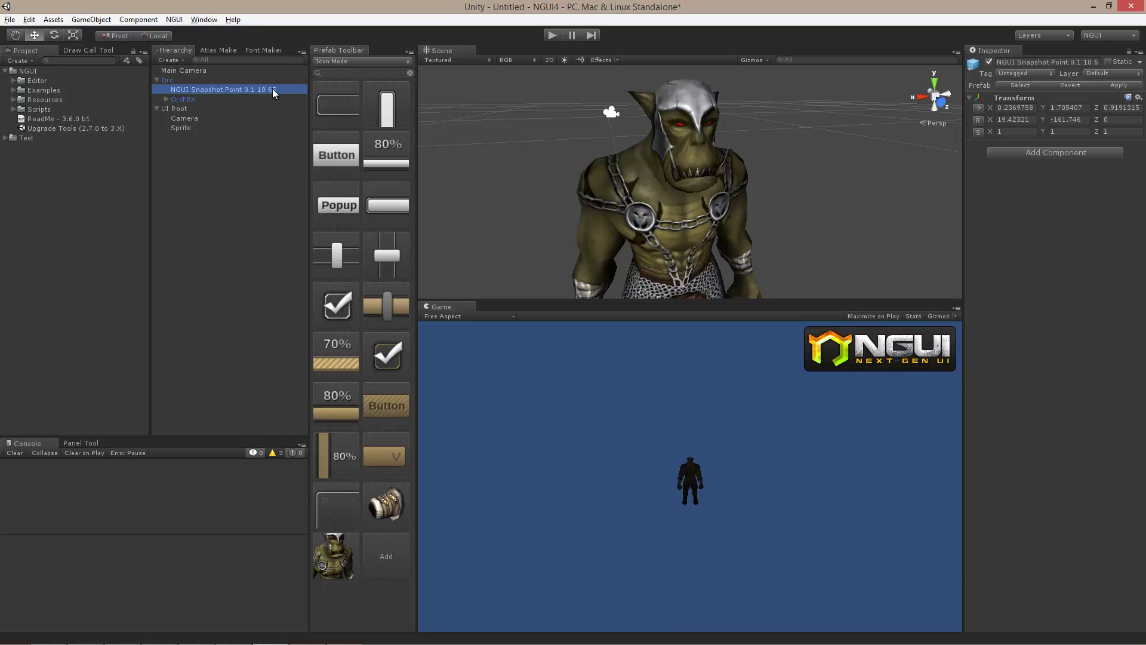
Step: Run Play mode briefly to regenerate the orc icon, then reselect the snapshot point
{"action": "left_click", "coordinate": [1121, 86]}
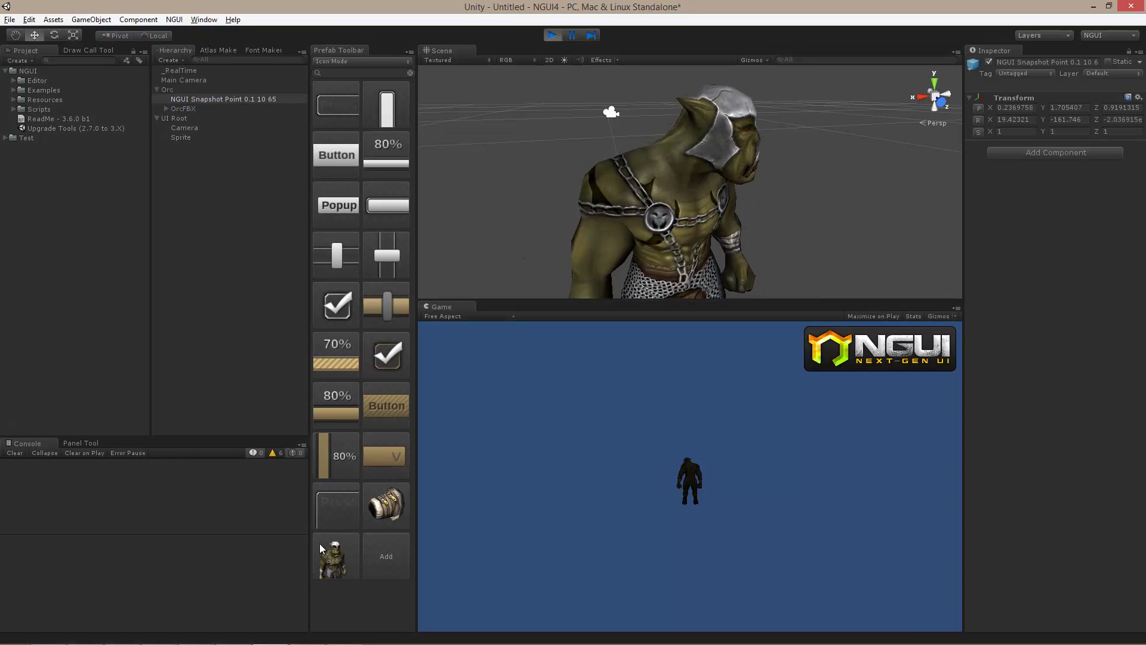
{"action": "left_click", "coordinate": [553, 35]}
{"action": "left_click", "coordinate": [281, 90]}
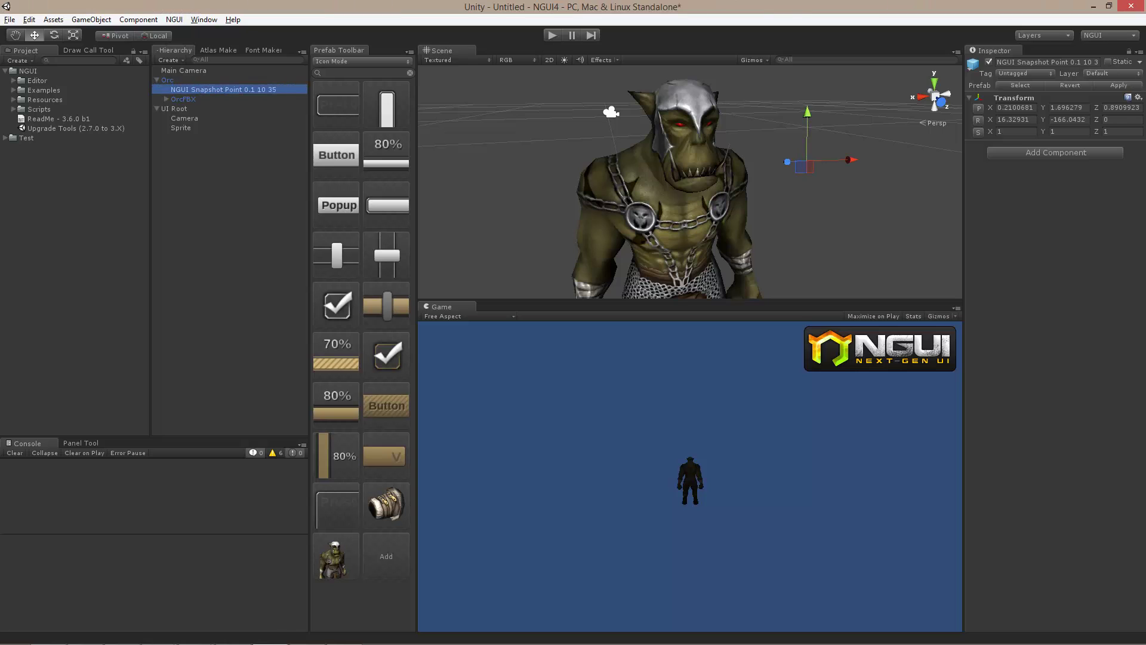